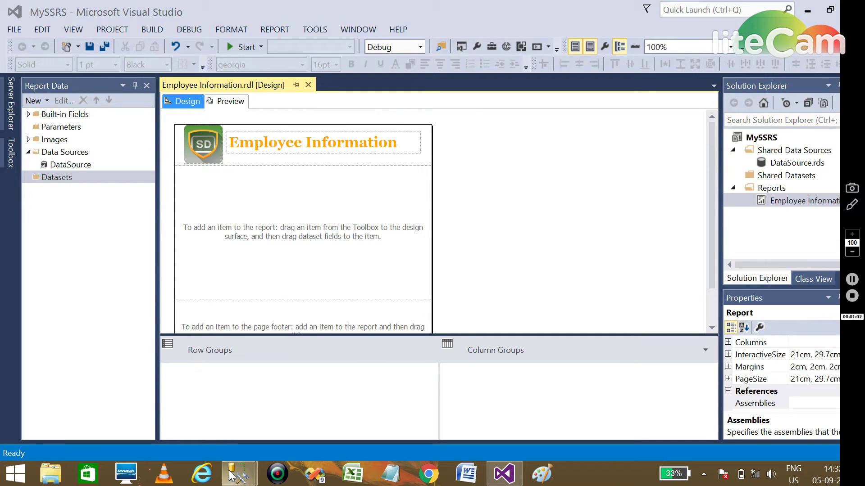
# Switch to SQL Server Management Studio, run the TB_COUNTRY query and review its country code and country name columns
pyautogui.moveTo(239, 473)
pyautogui.click(375, 364)
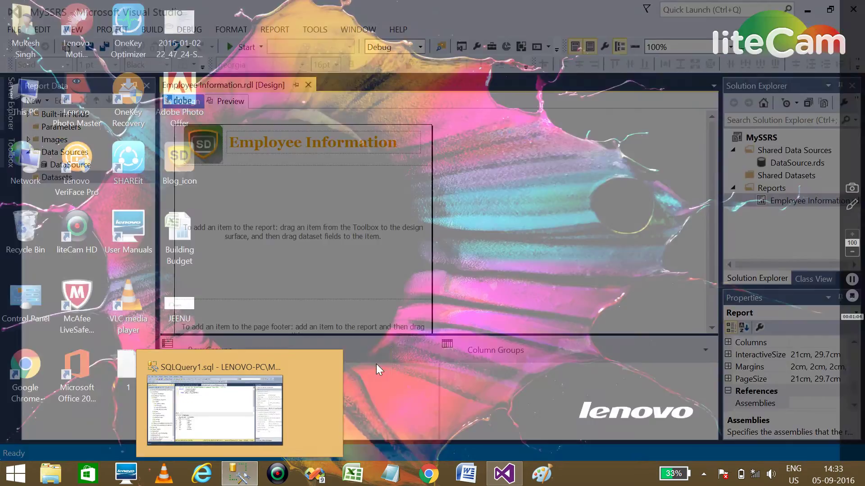
pyautogui.click(238, 408)
pyautogui.click(437, 174)
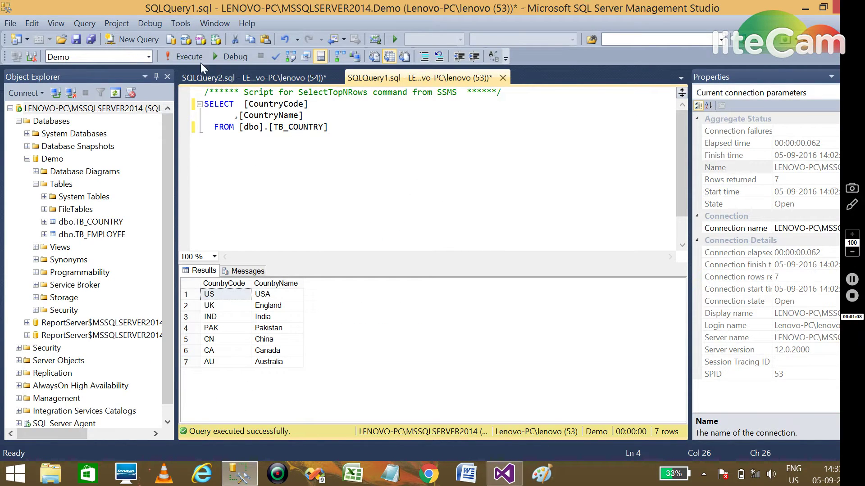
pyautogui.click(187, 56)
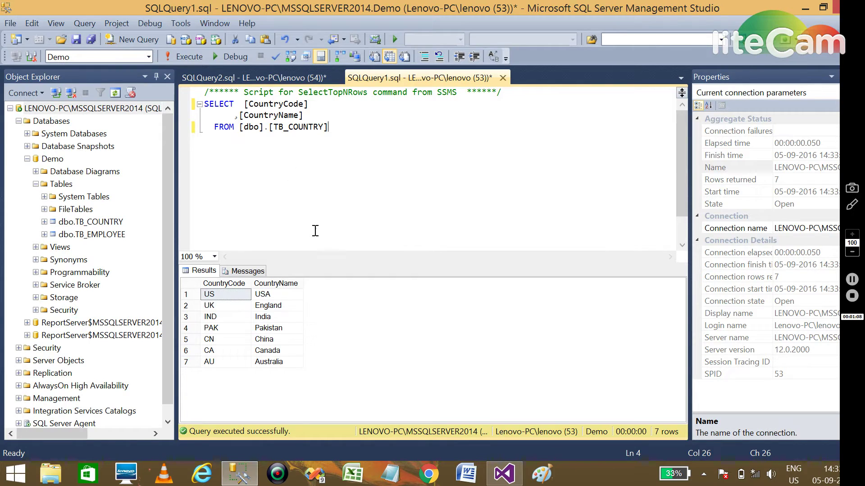
pyautogui.click(220, 306)
pyautogui.click(217, 293)
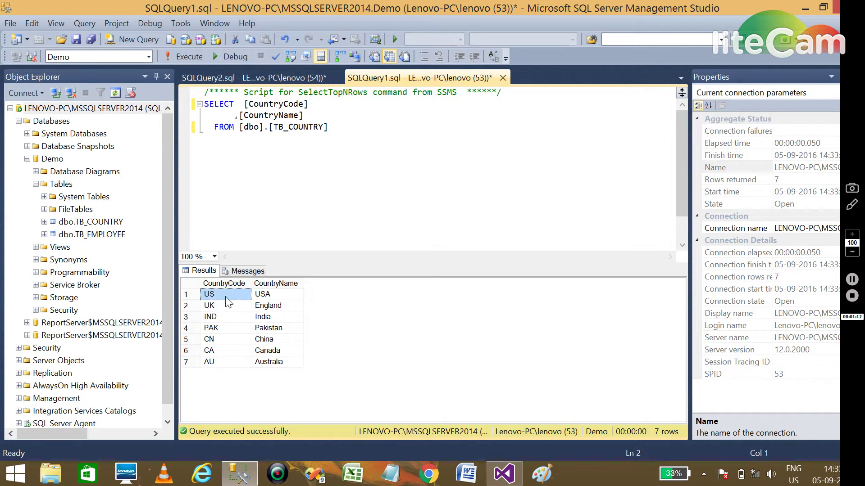
pyautogui.click(272, 293)
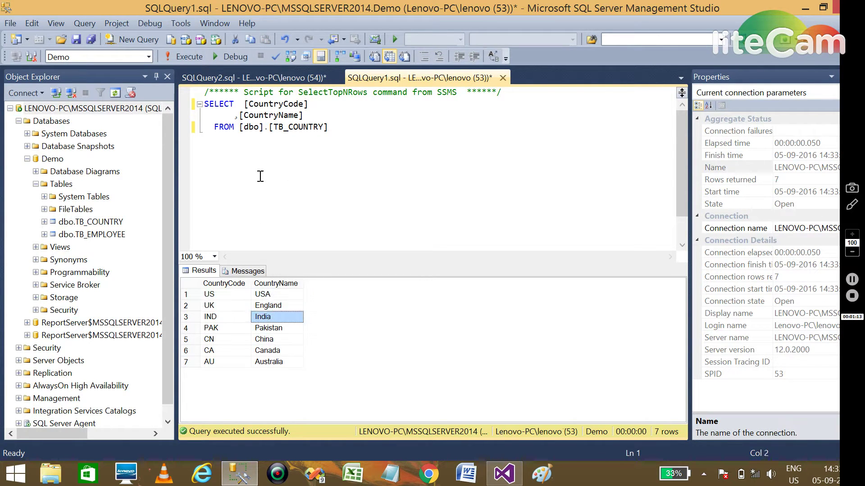
# Review the TB_EMPLOYEE query results, covering the employee ID, employee name and country code columns
pyautogui.click(263, 75)
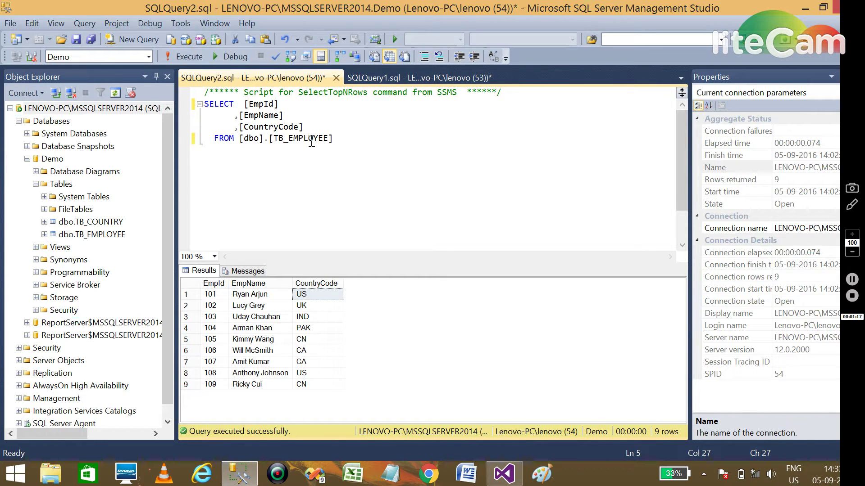
pyautogui.click(211, 295)
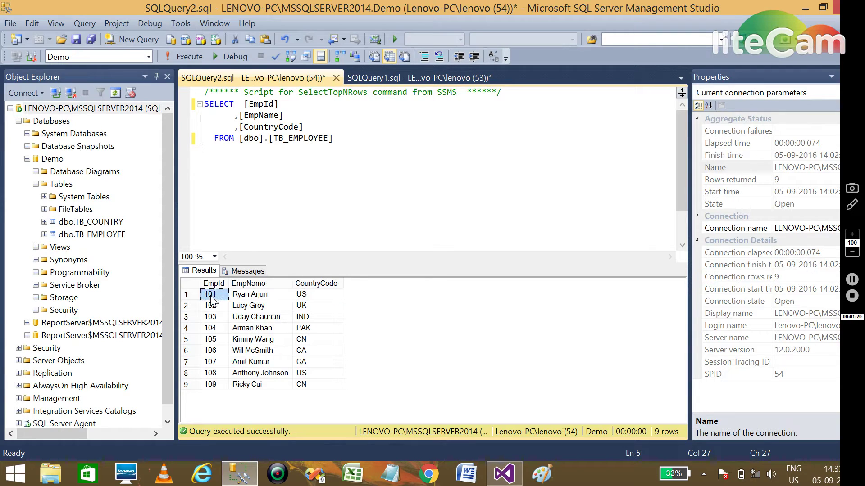
pyautogui.click(255, 296)
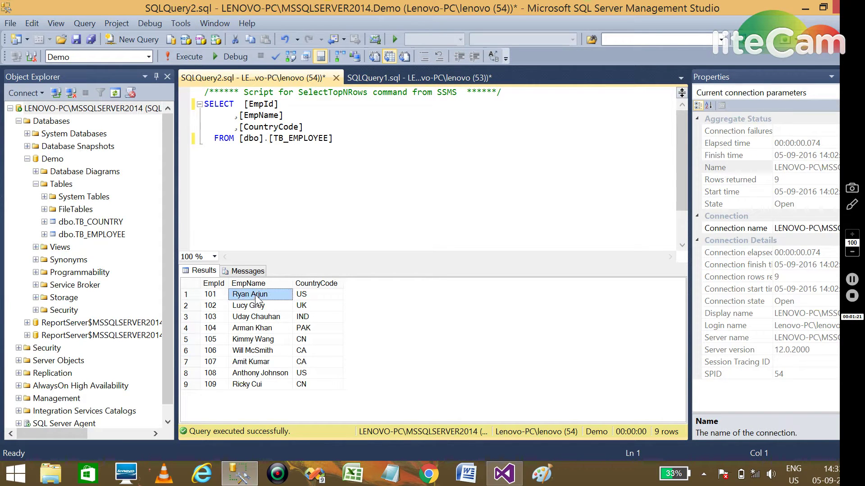
pyautogui.click(302, 295)
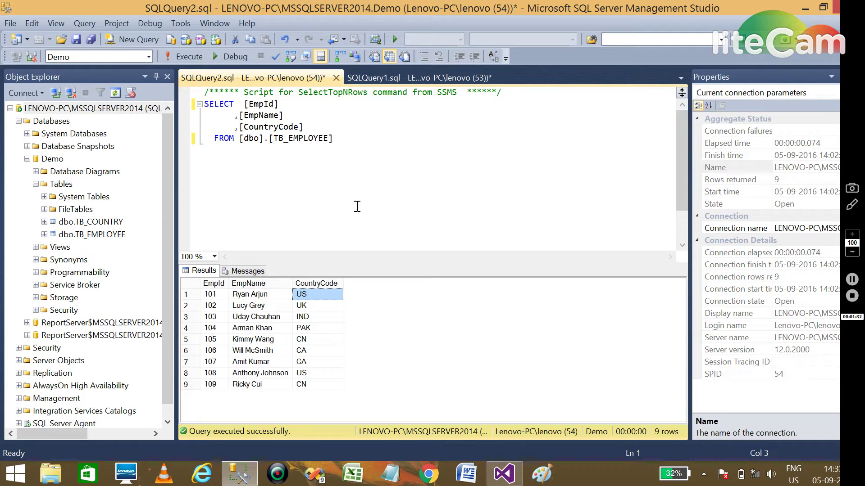
# Compare the TB_COUNTRY and TB_EMPLOYEE query results to see how CountryCode relates the two tables
pyautogui.click(384, 77)
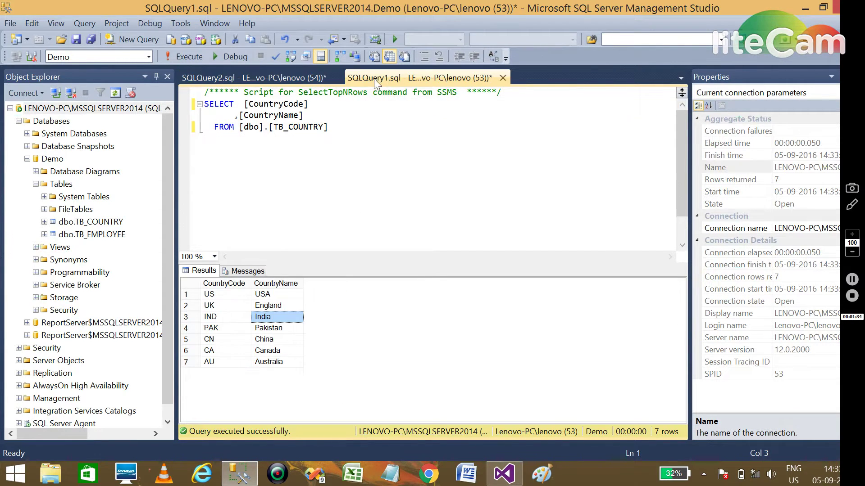
pyautogui.click(341, 131)
pyautogui.click(285, 80)
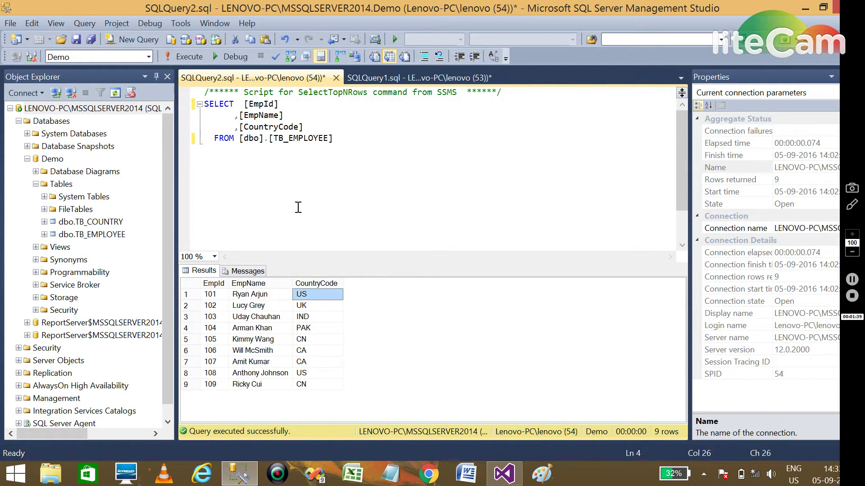
pyautogui.click(393, 79)
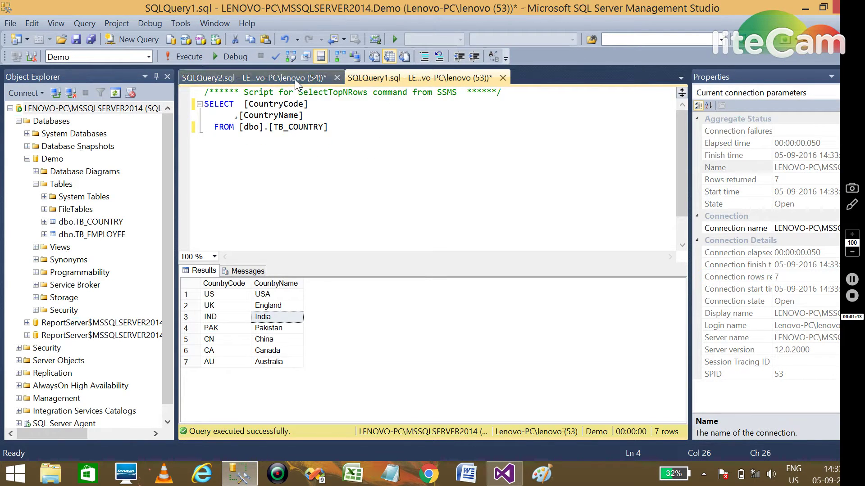
pyautogui.click(217, 308)
pyautogui.click(267, 307)
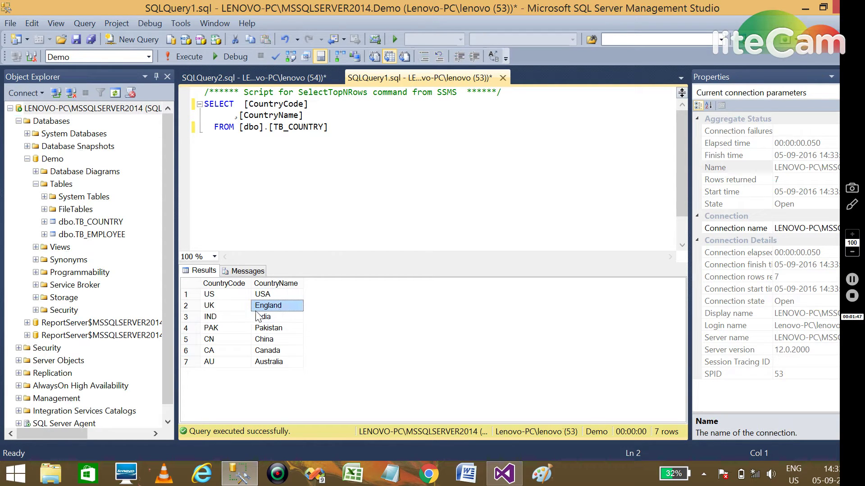
pyautogui.click(225, 308)
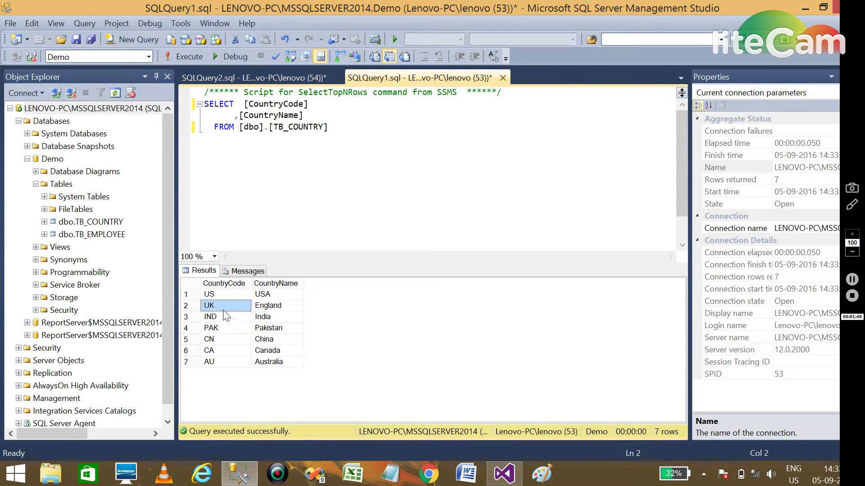
pyautogui.click(293, 75)
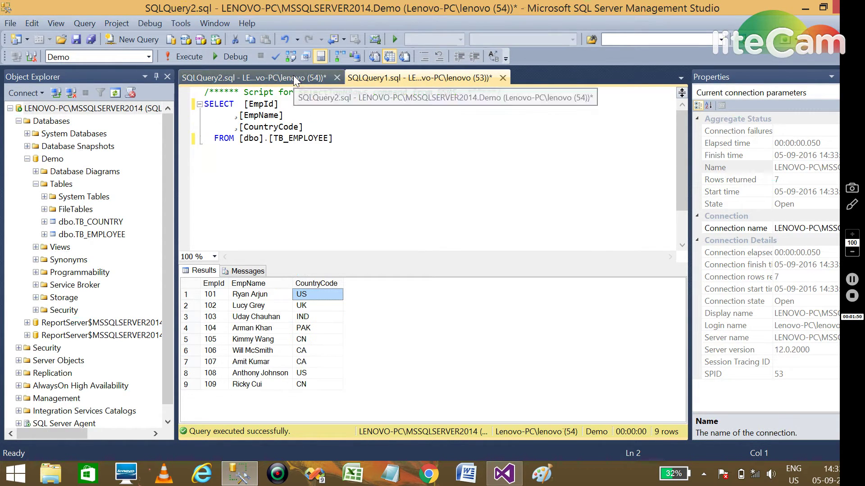
# Switch to Visual Studio and test the connection of the shared data source DataSource.rds to the Demo database
pyautogui.click(504, 473)
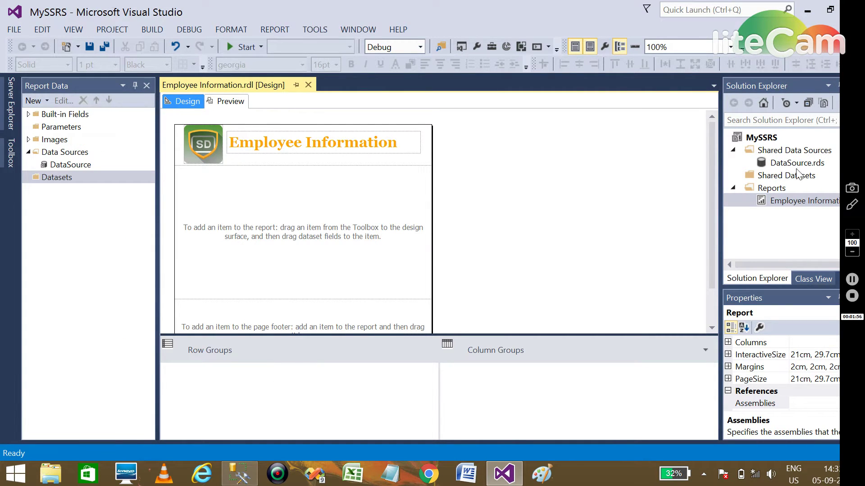
pyautogui.rightClick(778, 165)
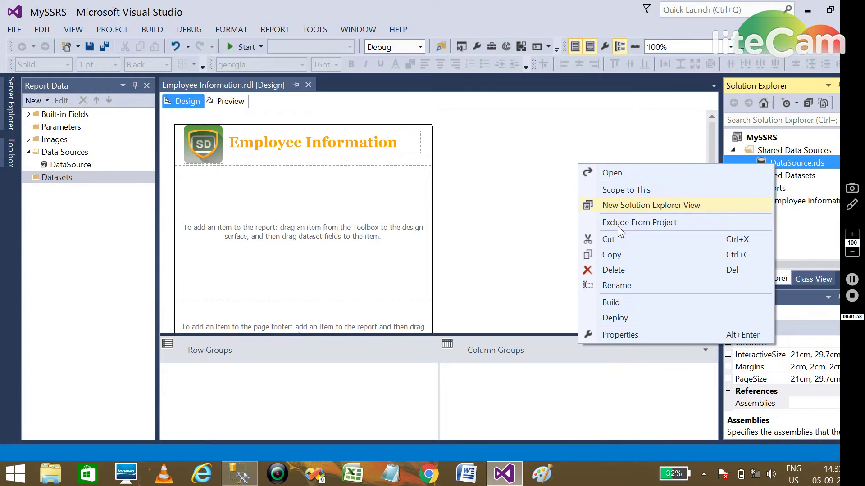
pyautogui.click(613, 174)
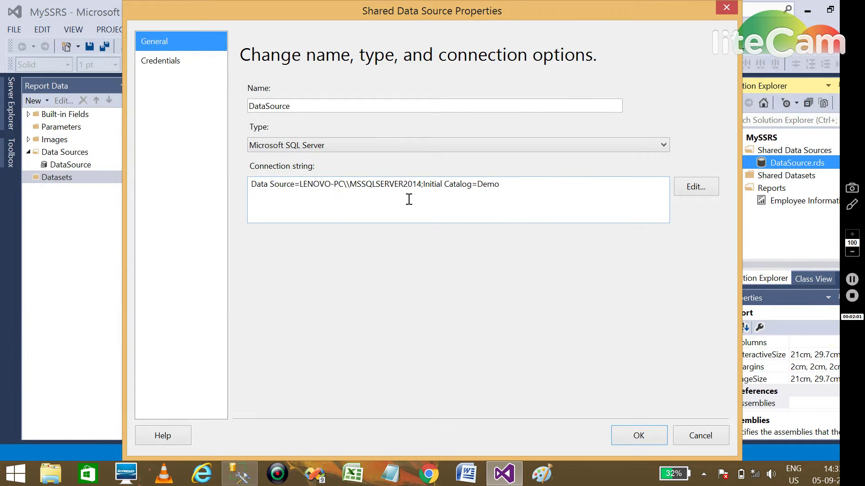
pyautogui.click(691, 188)
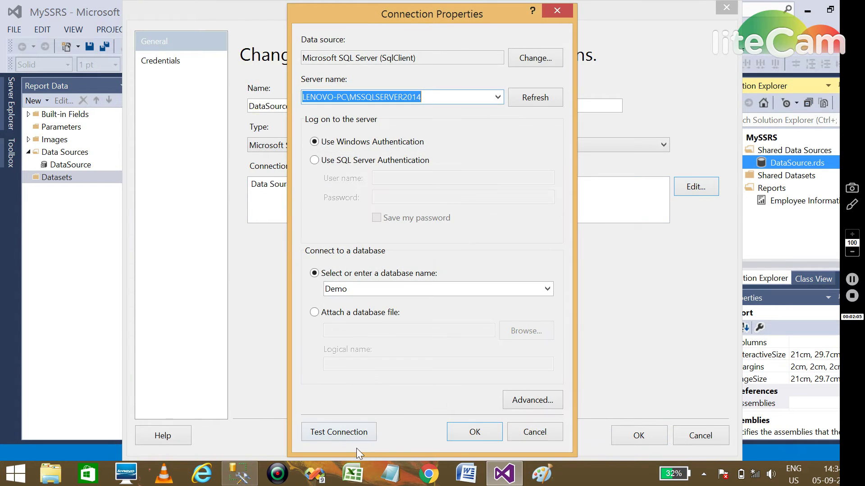
pyautogui.click(358, 433)
pyautogui.click(479, 293)
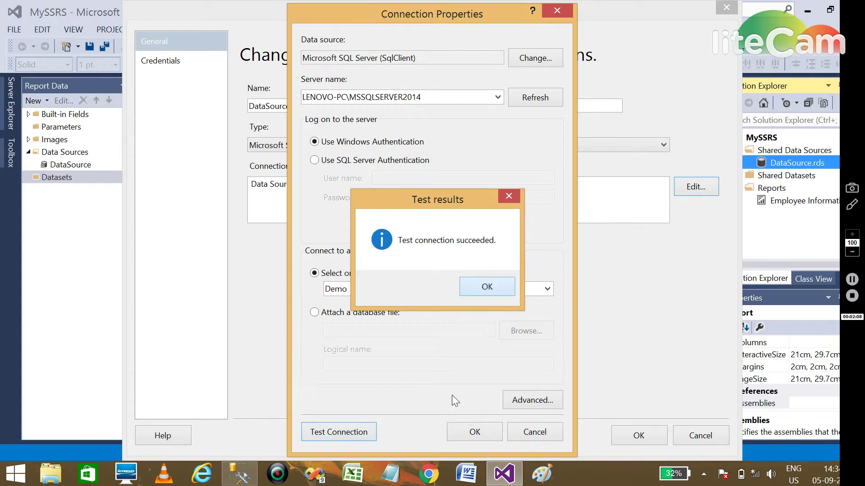
pyautogui.click(471, 433)
pyautogui.click(635, 435)
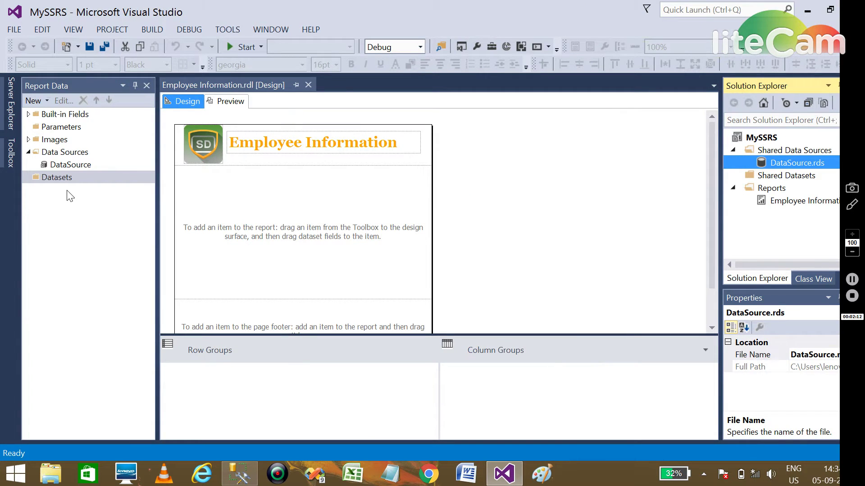
# Add a new dataset to the report and name it dsEmployee
pyautogui.rightClick(65, 177)
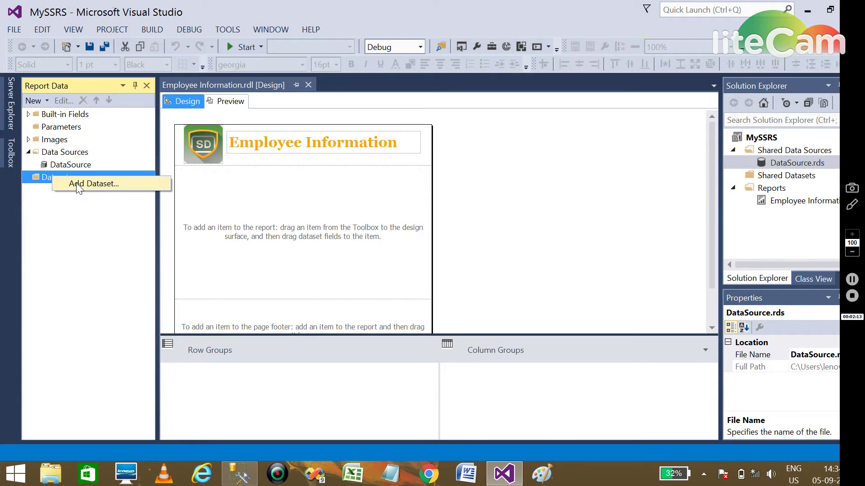
pyautogui.click(81, 183)
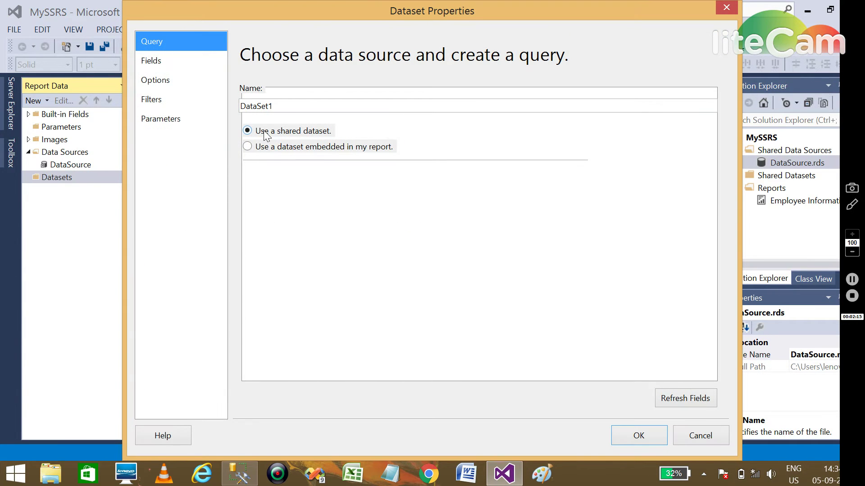
pyautogui.click(295, 106)
pyautogui.doubleClick(234, 102)
pyautogui.write('ds')
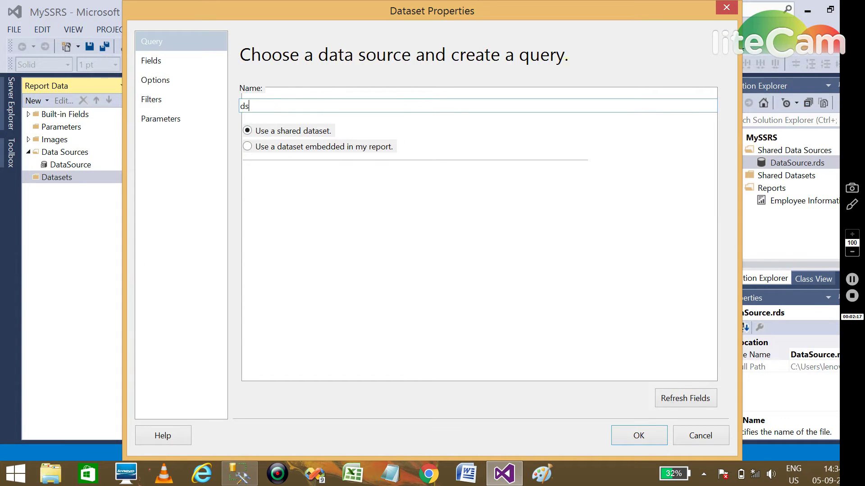
pyautogui.write('Employee')
# Make the dataset embedded in the report and choose DataSource as its data source
pyautogui.click(258, 152)
pyautogui.click(303, 193)
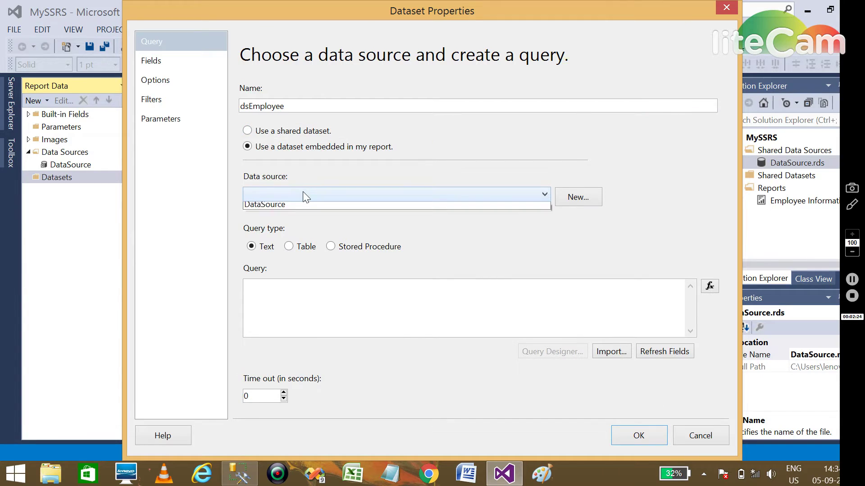
pyautogui.click(288, 209)
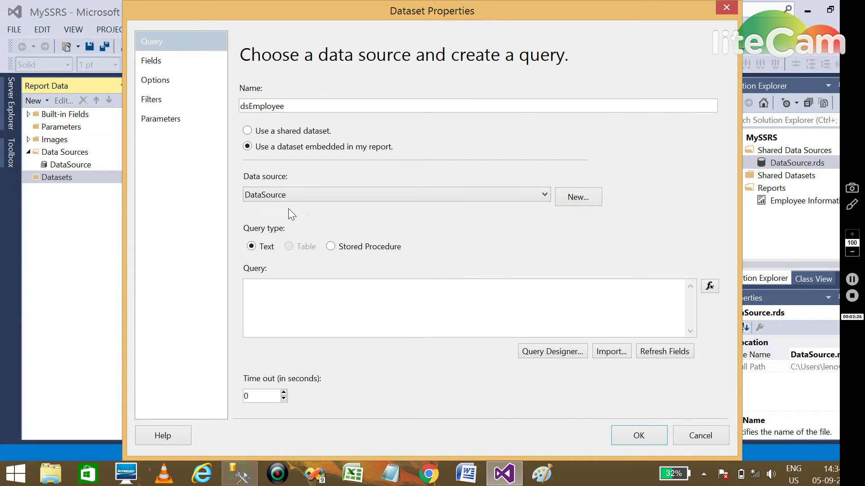
# Open the Query Designer for the dataset and add the TB_EMPLOYEE table to the query
pyautogui.click(279, 291)
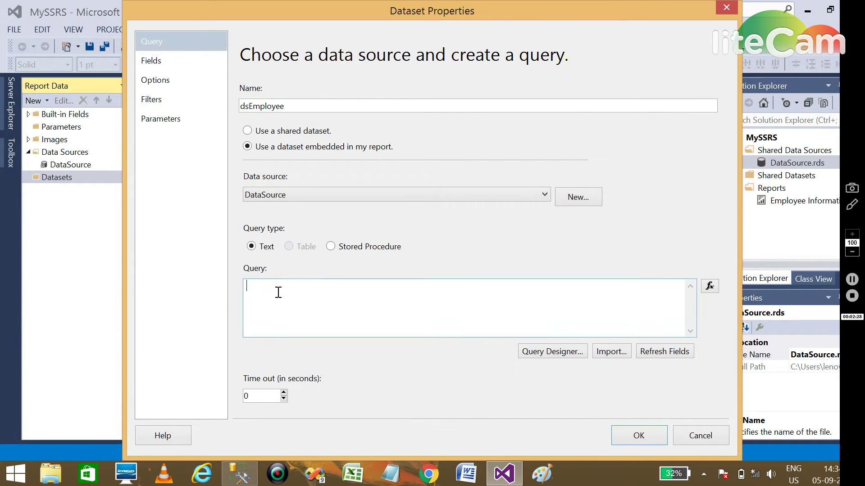
pyautogui.click(535, 353)
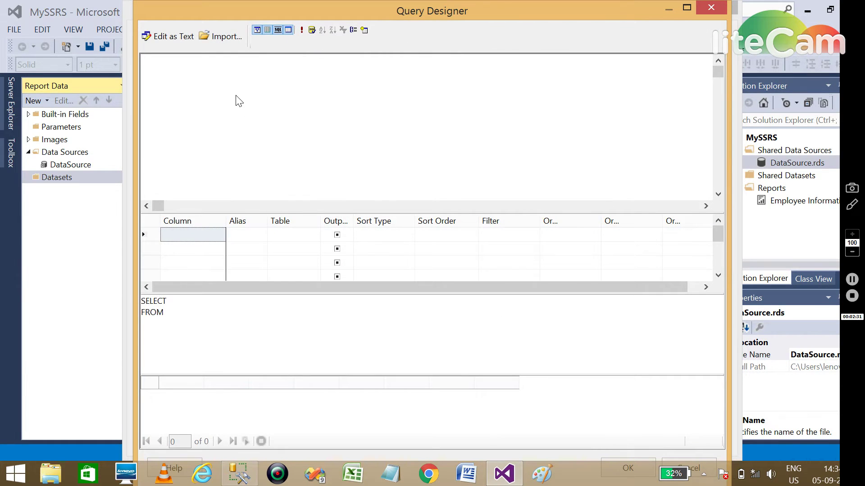
pyautogui.rightClick(236, 98)
pyautogui.click(278, 168)
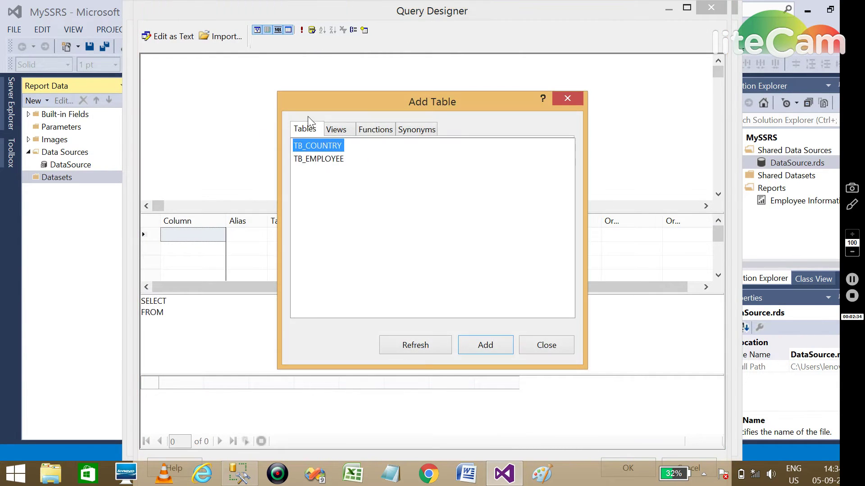
pyautogui.click(325, 160)
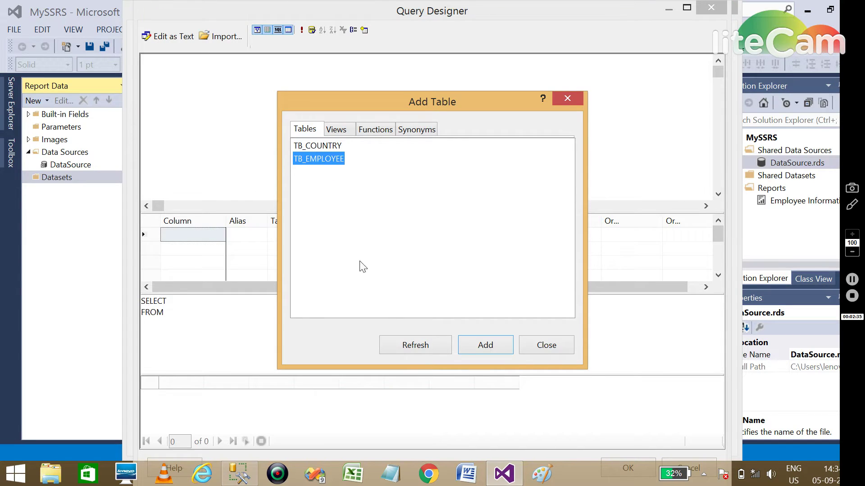
pyautogui.click(484, 347)
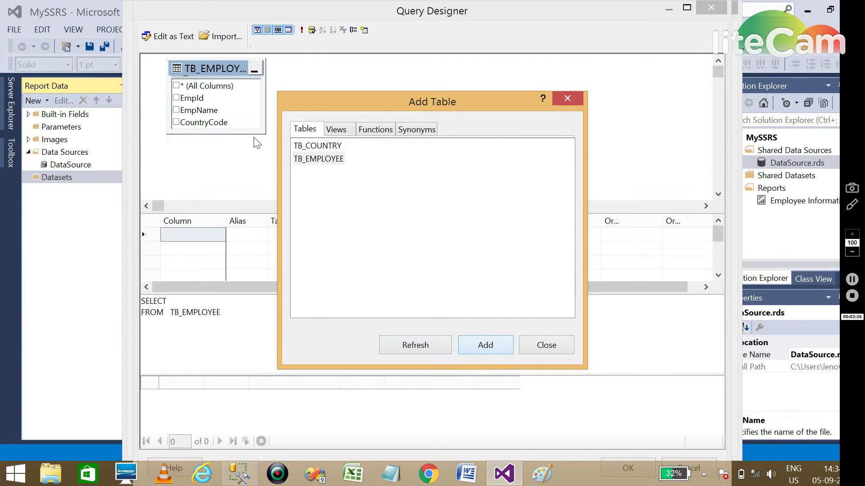
pyautogui.click(567, 98)
# Include the EmpId, EmpName and CountryCode columns of TB_EMPLOYEE in the query output
pyautogui.click(176, 98)
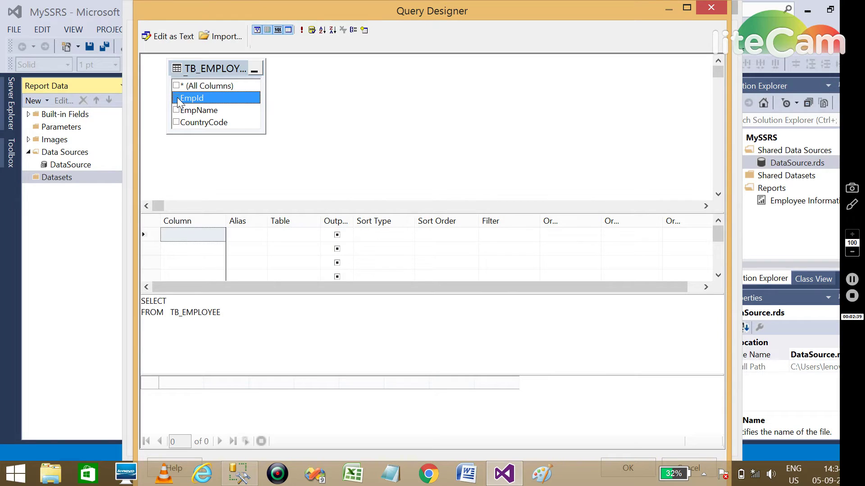
pyautogui.click(176, 110)
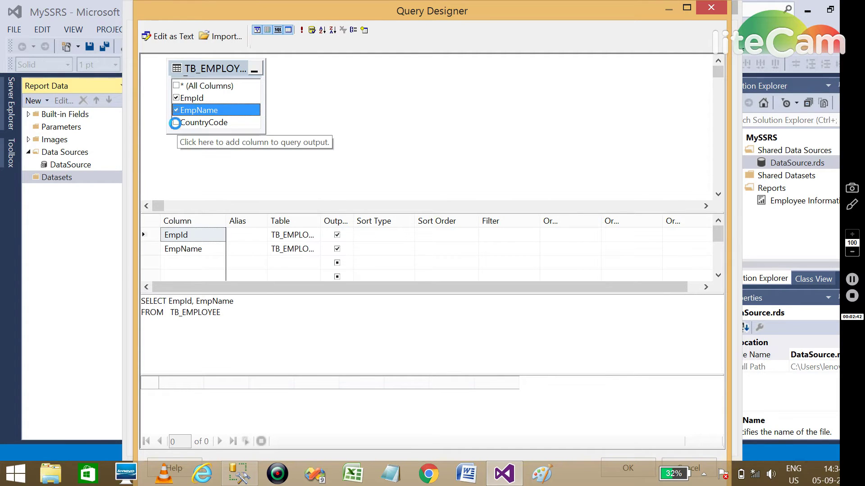
pyautogui.click(176, 122)
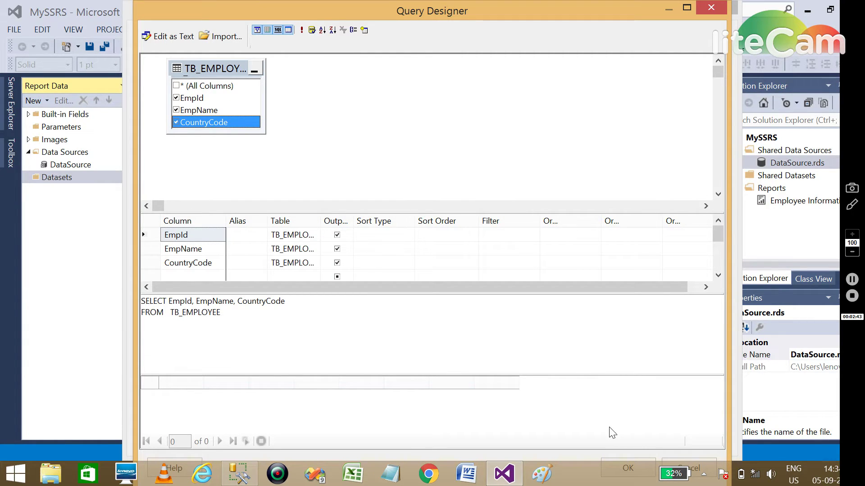
pyautogui.moveTo(508, 5); pyautogui.dragTo(503, 43)
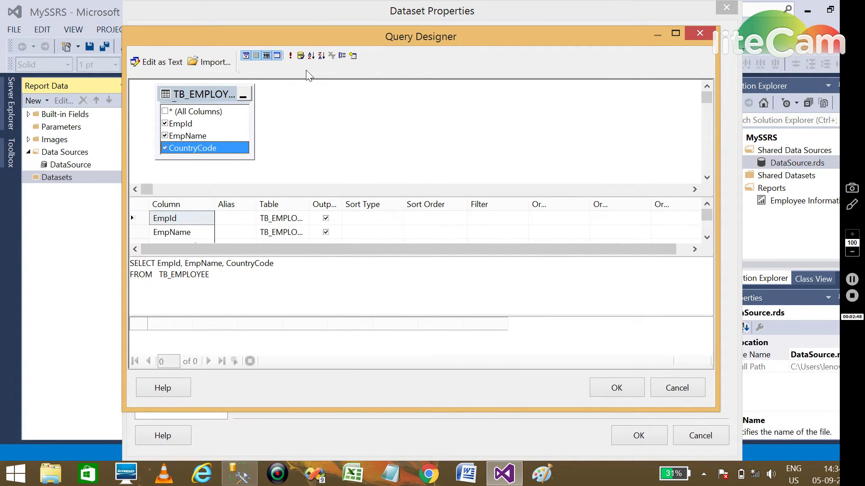
# Run the TB_EMPLOYEE query, enlarge the results area to check the returned rows, and accept the query into the dataset
pyautogui.click(292, 56)
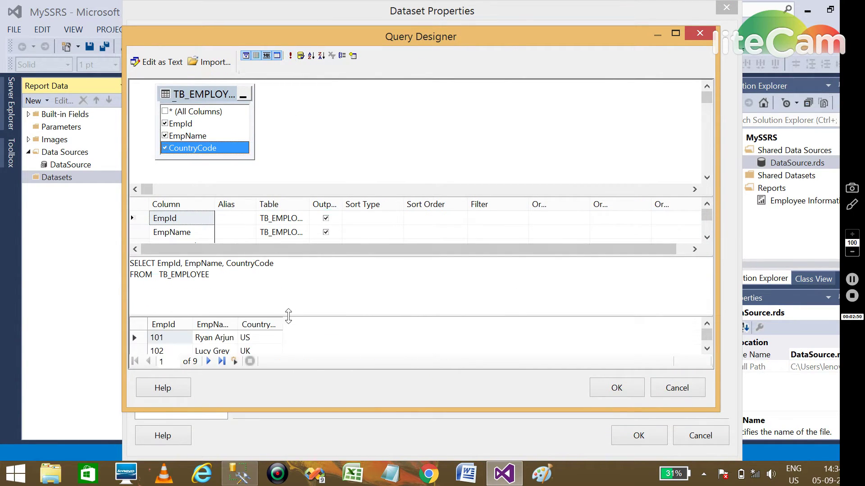
pyautogui.moveTo(296, 317); pyautogui.dragTo(295, 298)
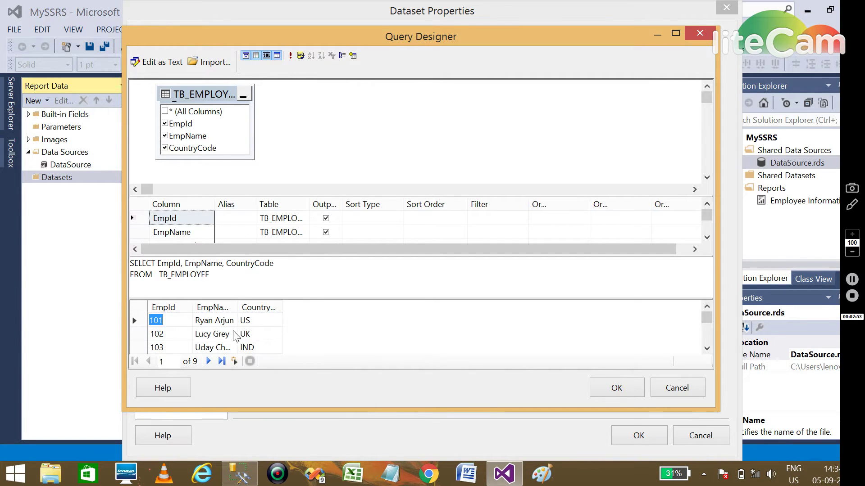
pyautogui.click(616, 389)
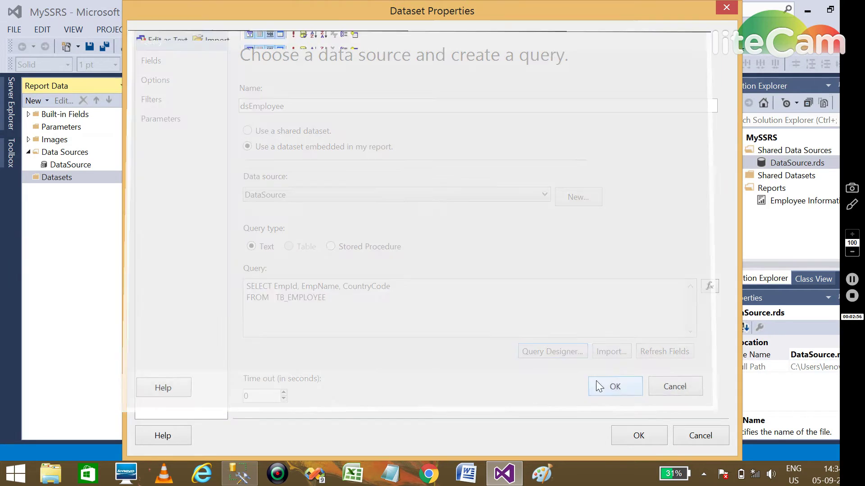
# Review the dataset's fields, options, filters and parameters, and save the dsEmployee dataset
pyautogui.click(160, 63)
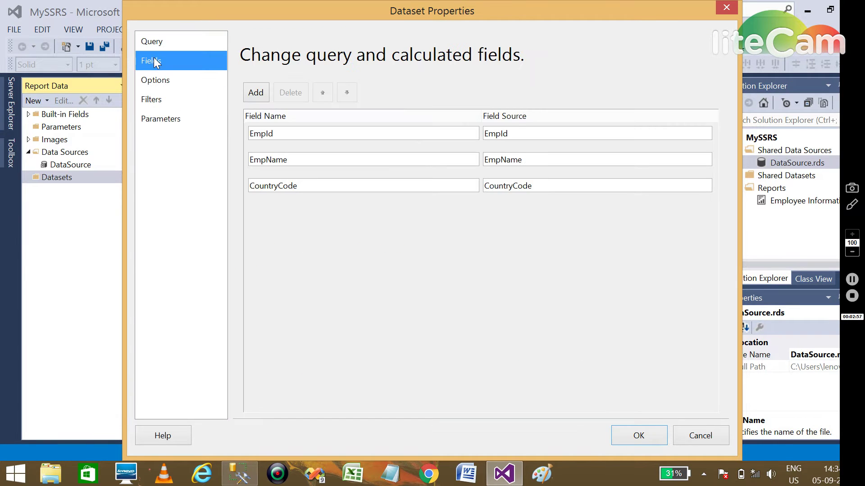
pyautogui.click(166, 79)
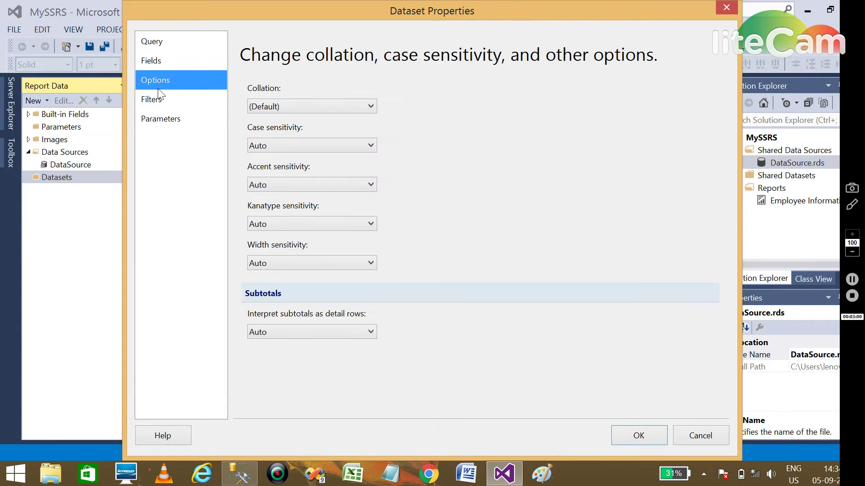
pyautogui.click(155, 96)
pyautogui.click(155, 119)
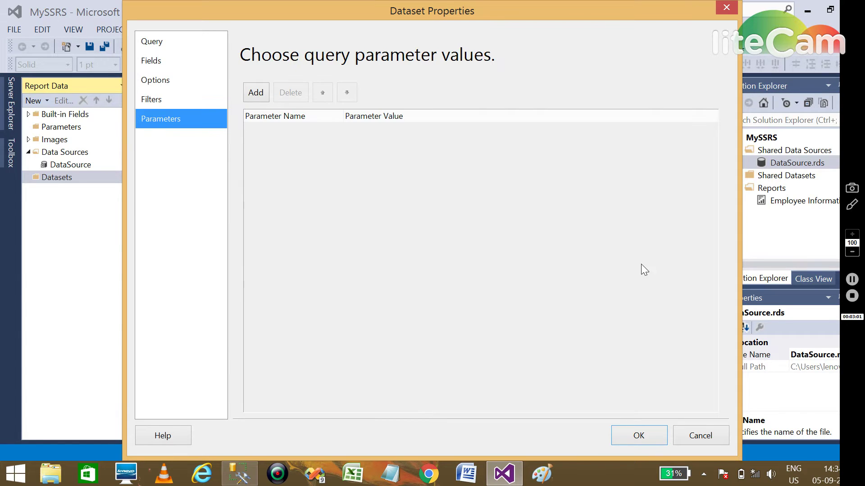
pyautogui.click(638, 434)
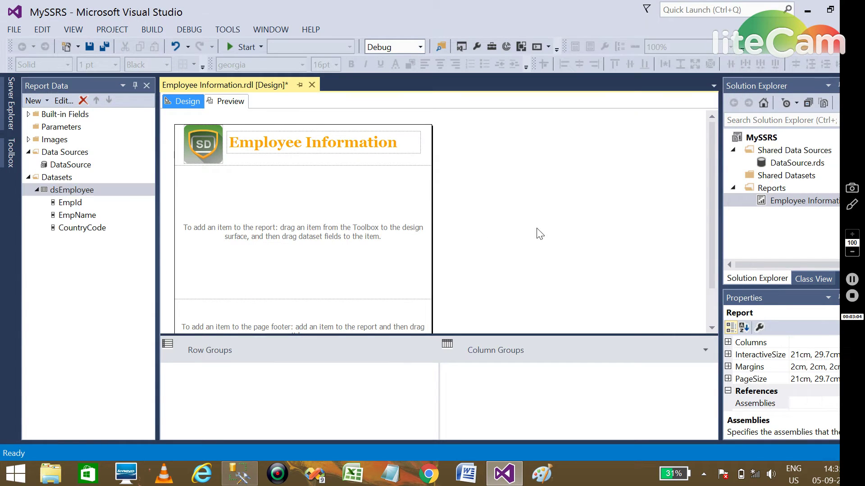
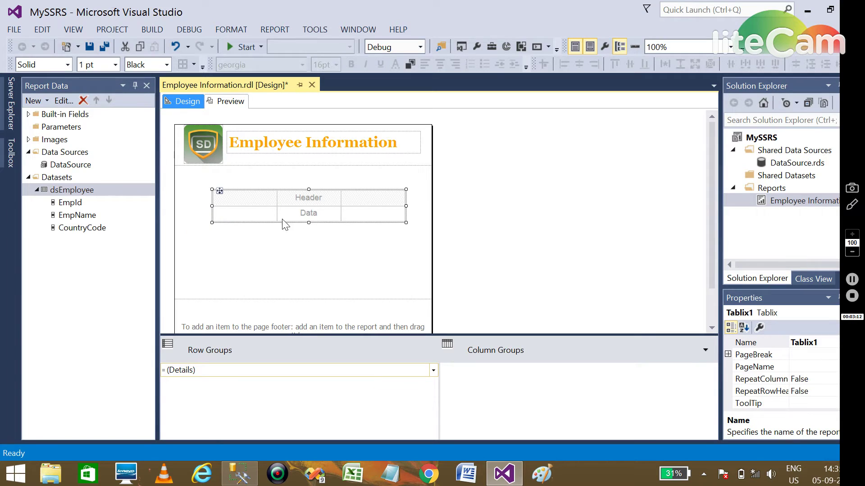
# Move the table to the upper-left area of the report body and set its DataSetName property to dsEmployee
pyautogui.moveTo(258, 190); pyautogui.dragTo(227, 177)
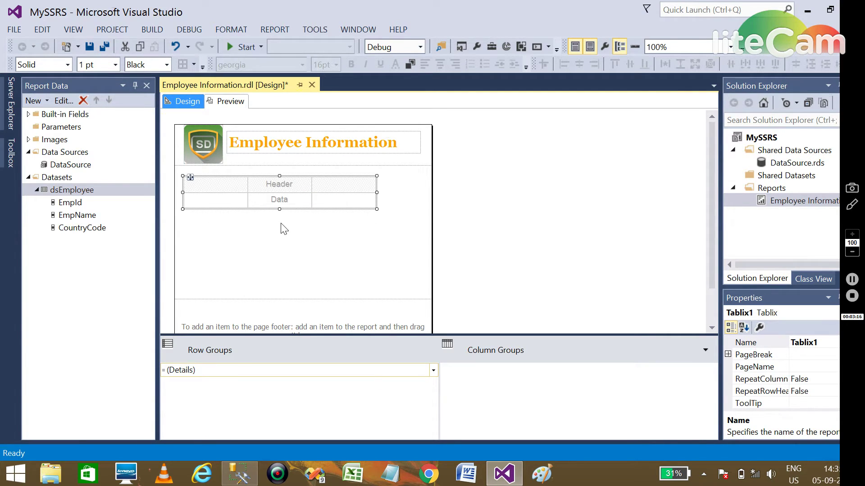
pyautogui.moveTo(241, 198)
pyautogui.moveTo(768, 292); pyautogui.dragTo(768, 207)
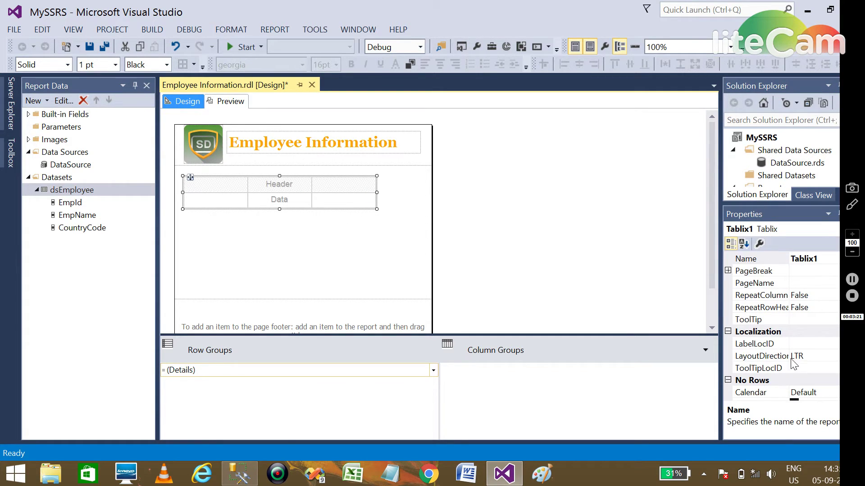
pyautogui.click(743, 244)
pyautogui.scroll(5, 819, 296)
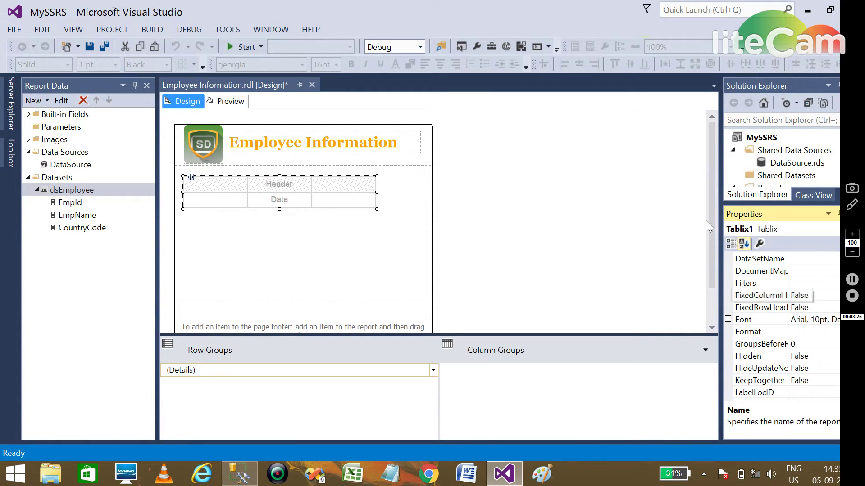
pyautogui.moveTo(719, 215); pyautogui.dragTo(591, 203)
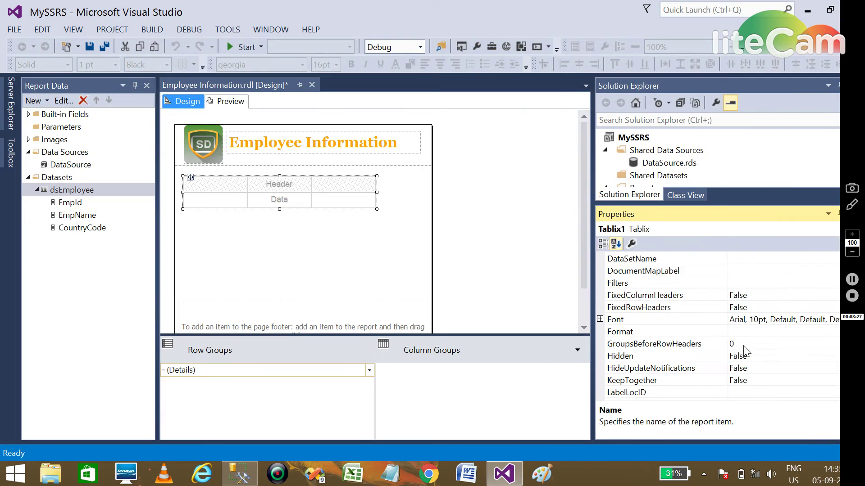
pyautogui.scroll(4, 695, 324)
pyautogui.scroll(-2, 737, 351)
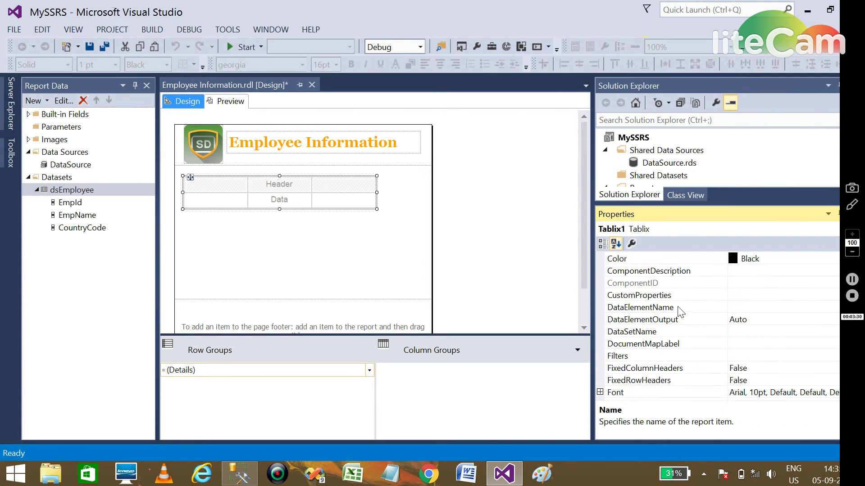
pyautogui.click(662, 336)
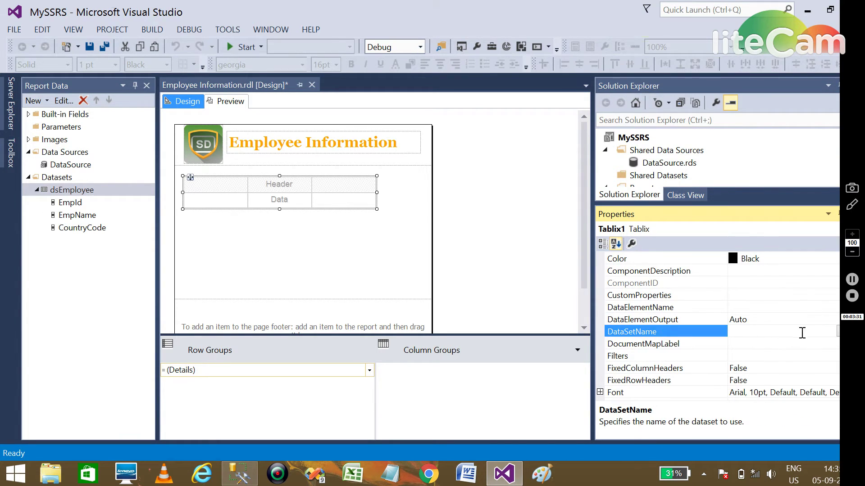
pyautogui.click(778, 333)
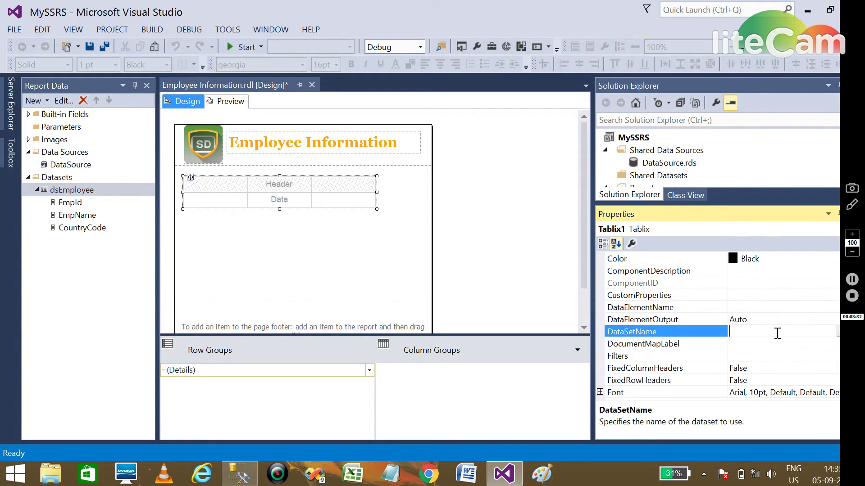
pyautogui.click(839, 335)
pyautogui.click(766, 356)
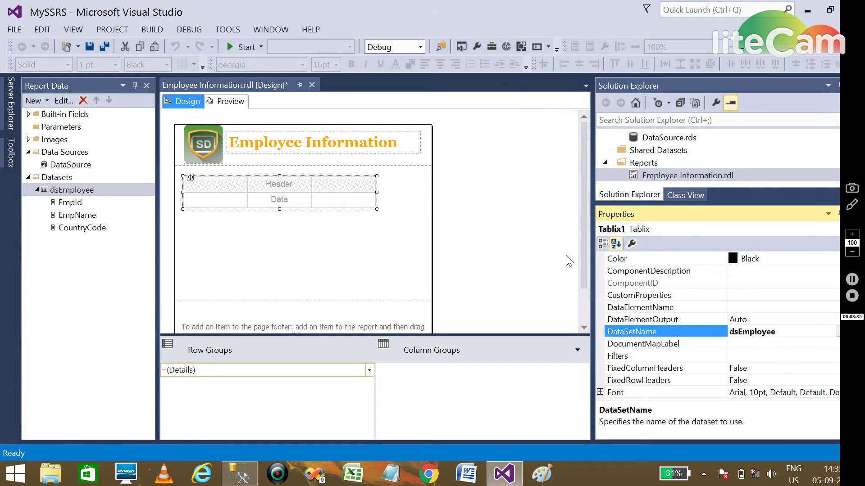
pyautogui.click(536, 222)
# Fill the table's data row with the EmpId, EmpName and CountryCode fields and preview the report
pyautogui.click(227, 200)
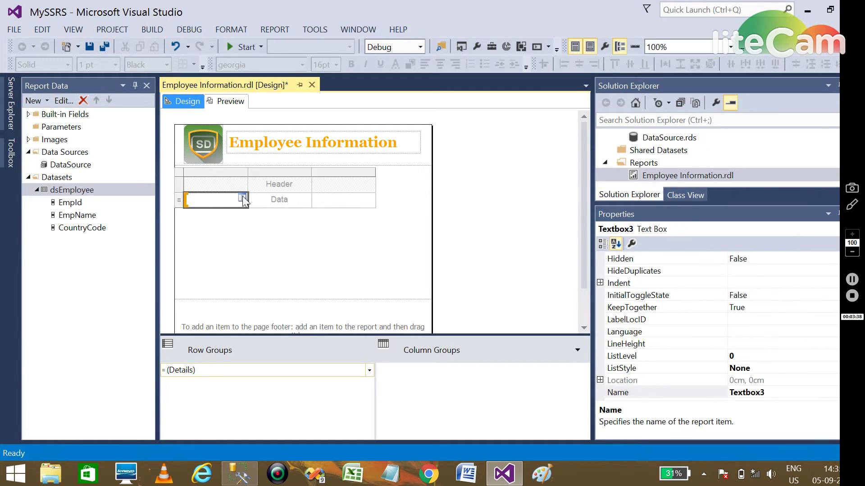
pyautogui.click(242, 199)
pyautogui.click(266, 211)
pyautogui.click(285, 202)
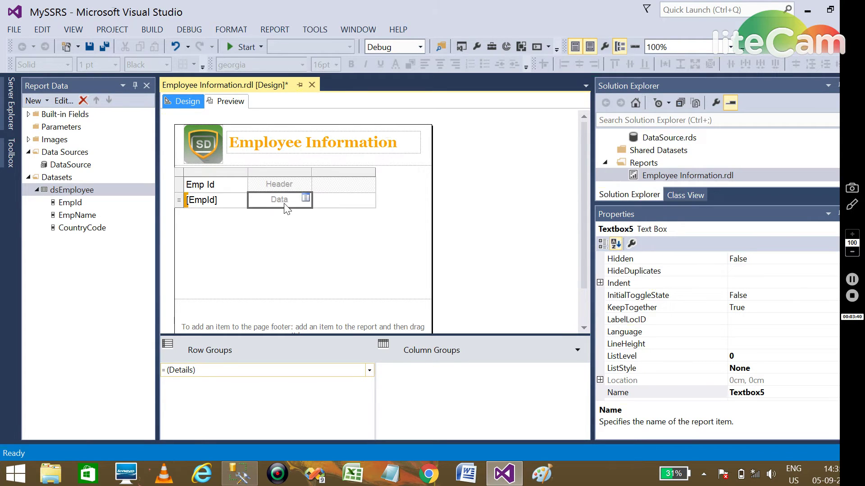
pyautogui.click(307, 199)
pyautogui.click(324, 225)
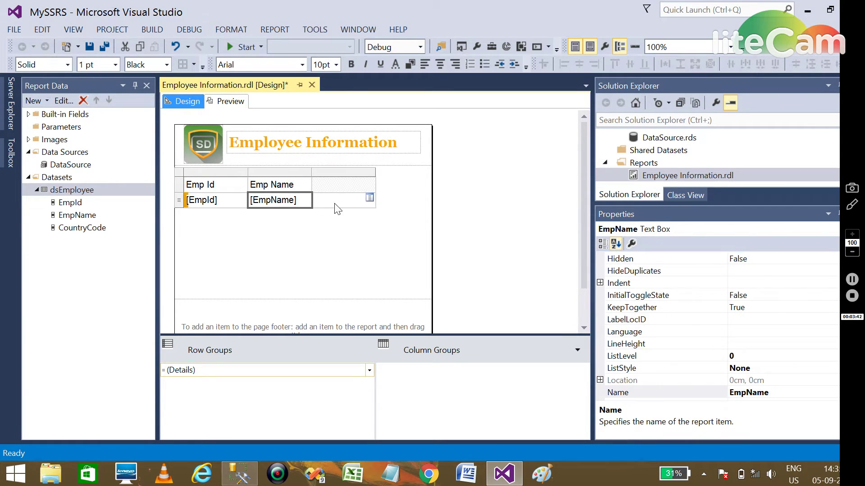
pyautogui.click(355, 200)
pyautogui.click(369, 198)
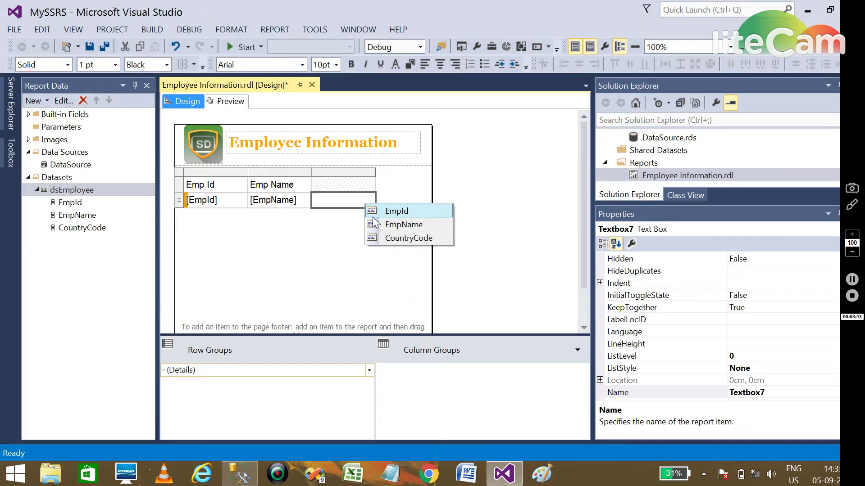
pyautogui.click(396, 238)
pyautogui.click(498, 258)
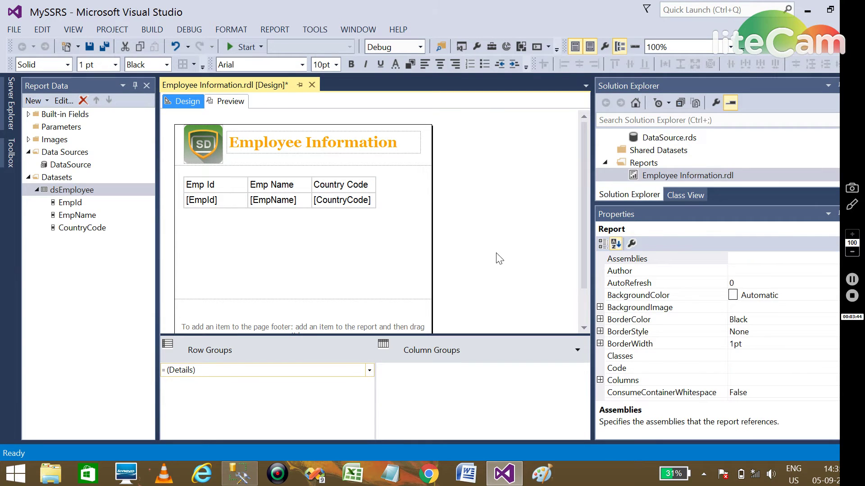
pyautogui.click(225, 103)
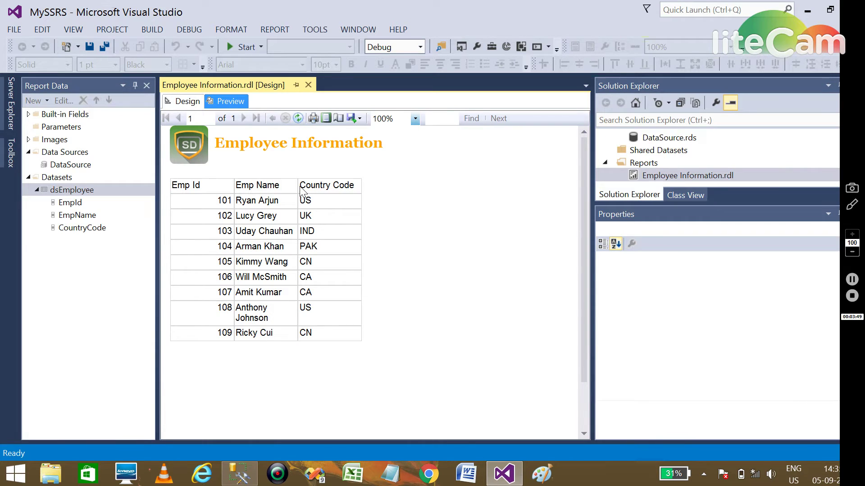
# Return to the report design, narrow the table's Emp Id column and widen the Emp Name column
pyautogui.click(184, 102)
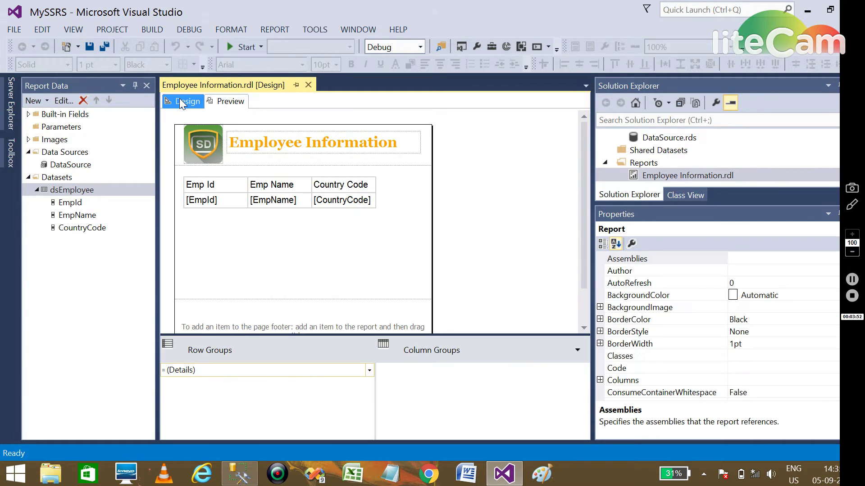
pyautogui.click(224, 182)
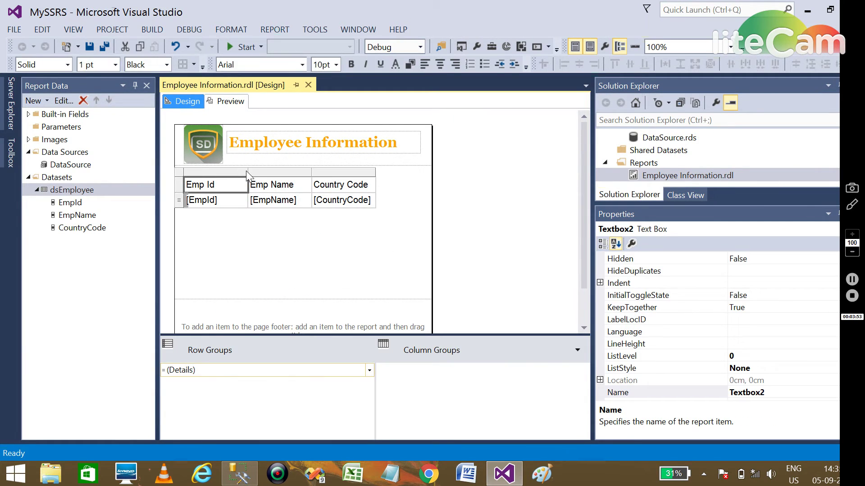
pyautogui.moveTo(247, 170); pyautogui.dragTo(222, 170)
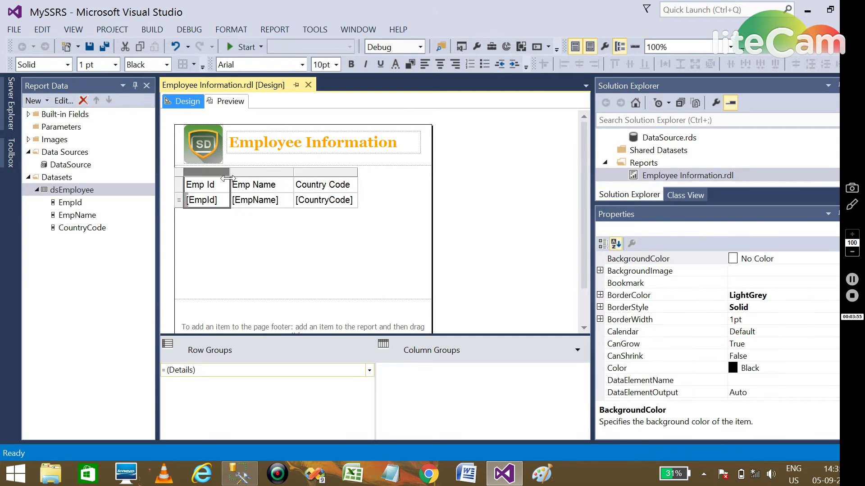
pyautogui.click(269, 172)
pyautogui.moveTo(286, 171); pyautogui.dragTo(372, 183)
# Change the third column's header text to Country Name
pyautogui.click(356, 185)
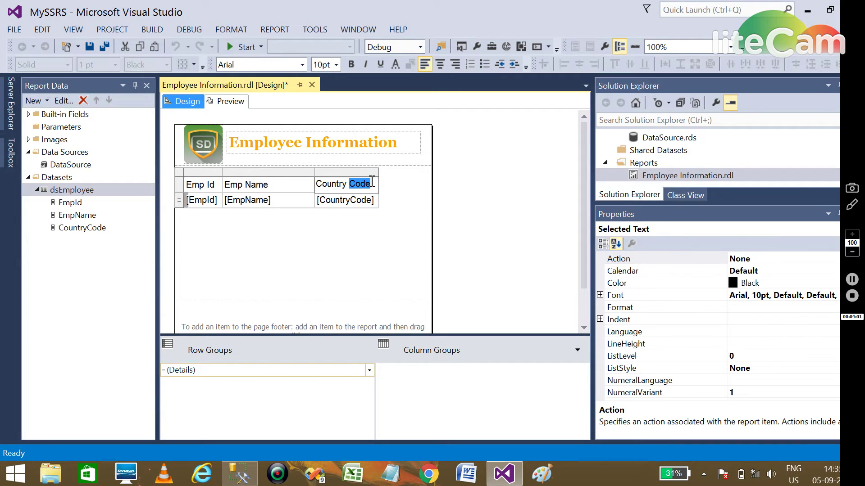
pyautogui.write('Nma')
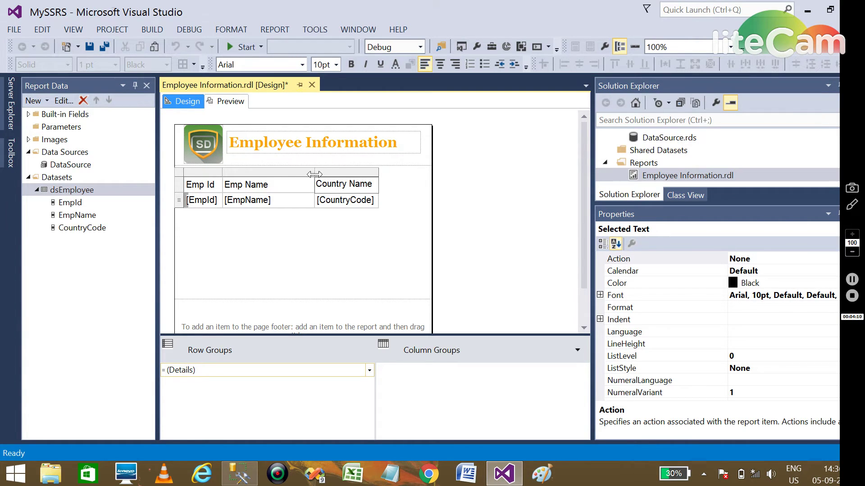
# Widen the Emp Name column further so the table reaches the title box's right edge, and preview the report
pyautogui.moveTo(318, 176); pyautogui.dragTo(356, 183)
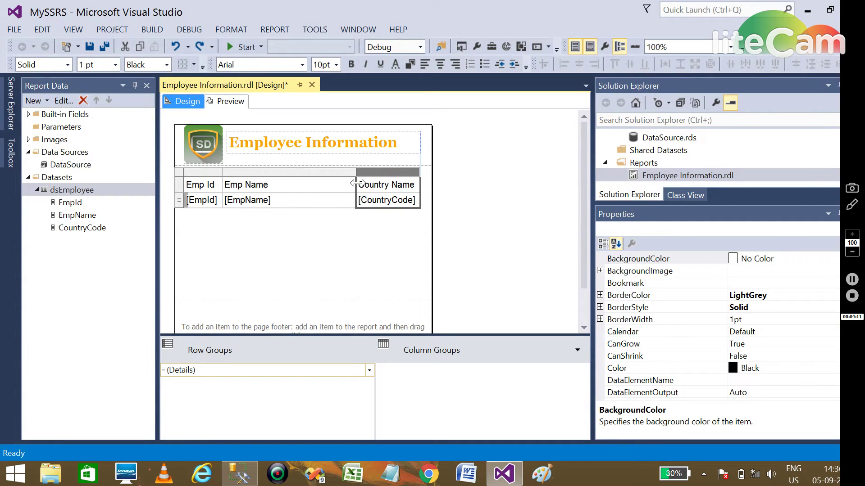
pyautogui.click(486, 201)
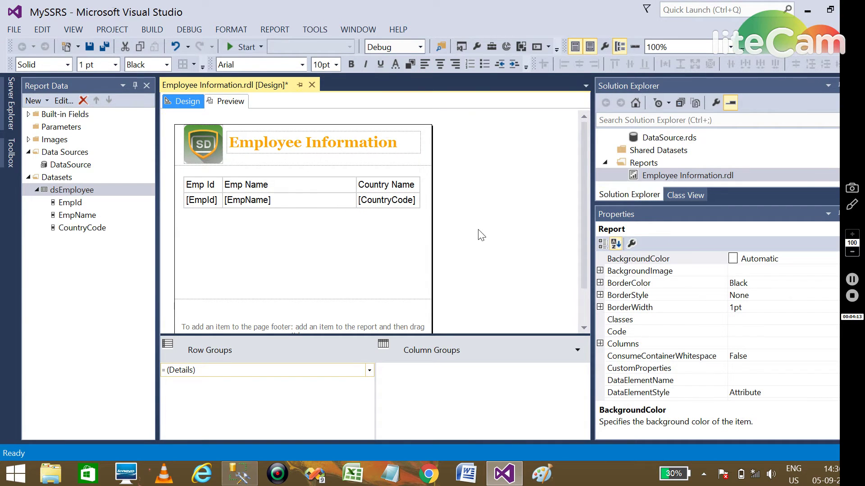
pyautogui.click(231, 104)
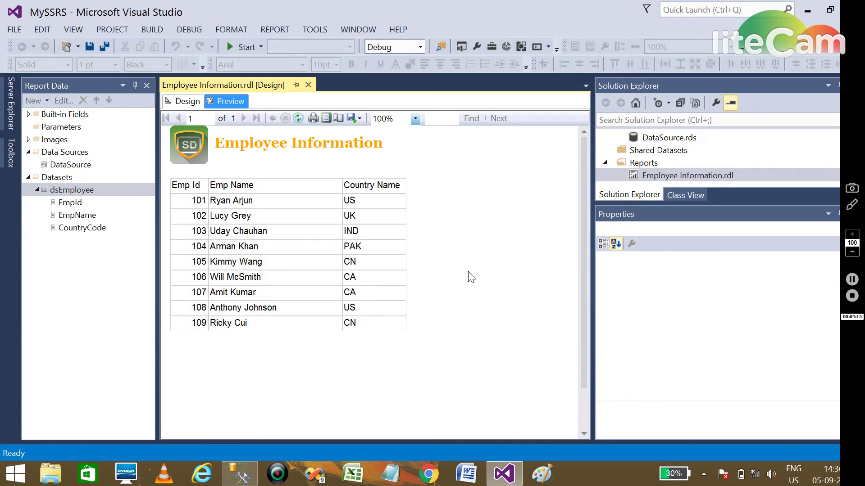
# Return to the report design, add another dataset to the report and name it dsCountry
pyautogui.click(191, 103)
pyautogui.click(61, 186)
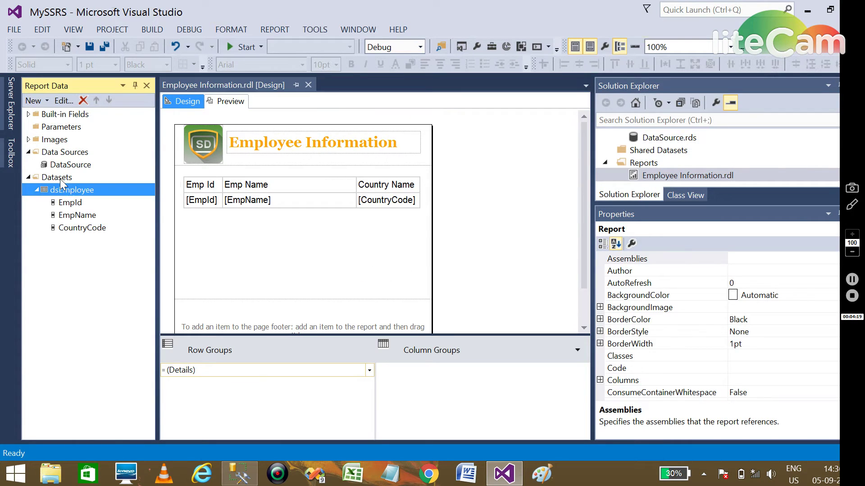
pyautogui.rightClick(61, 180)
pyautogui.click(97, 189)
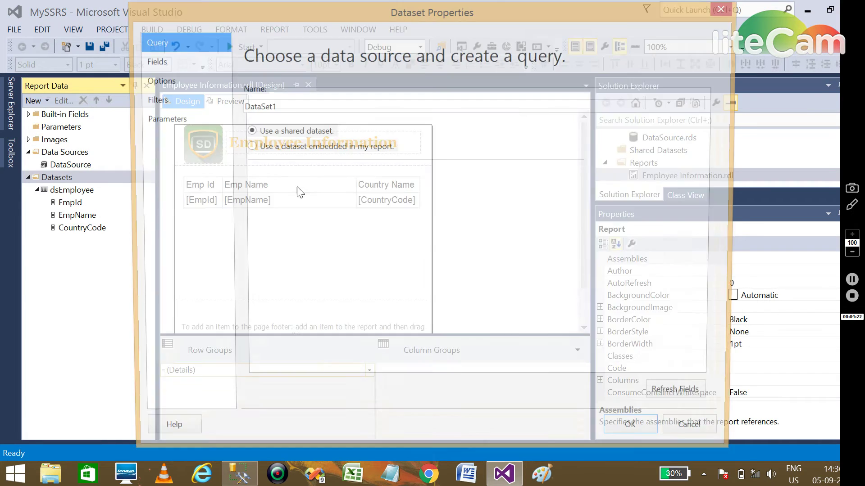
pyautogui.press('Tab')
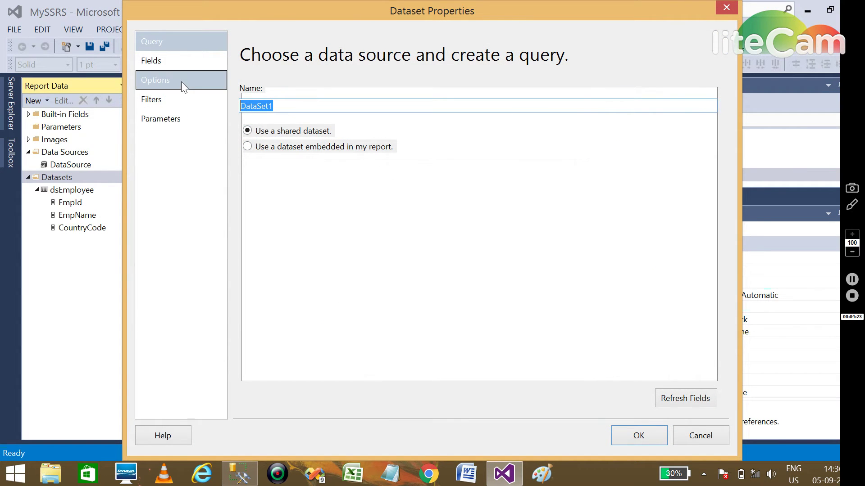
pyautogui.write('Ds')
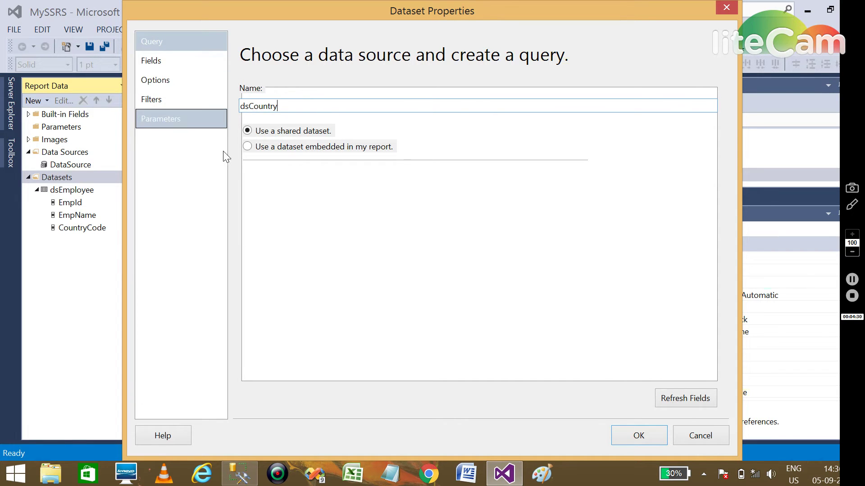
# Make dsCountry a dataset embedded in the report and use DataSource as its data source
pyautogui.click(247, 147)
pyautogui.click(368, 191)
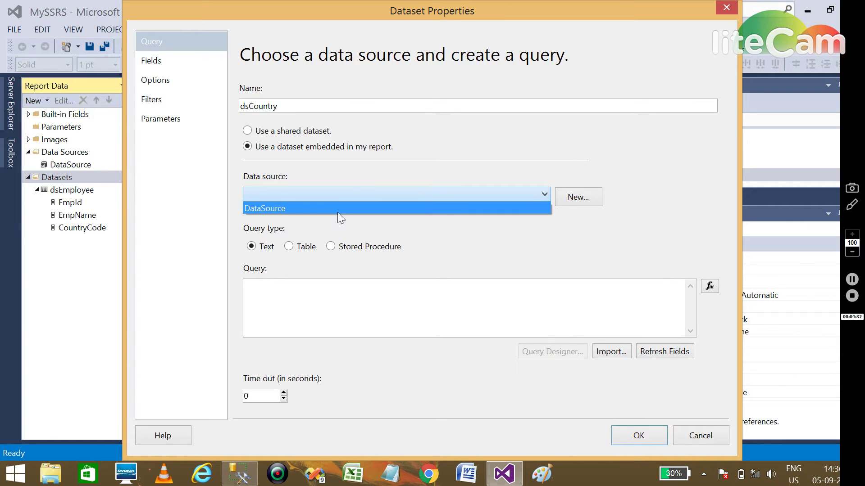
pyautogui.click(336, 210)
# Design a query on the TB_COUNTRY table that outputs the CountryCode and CountryName columns
pyautogui.click(554, 352)
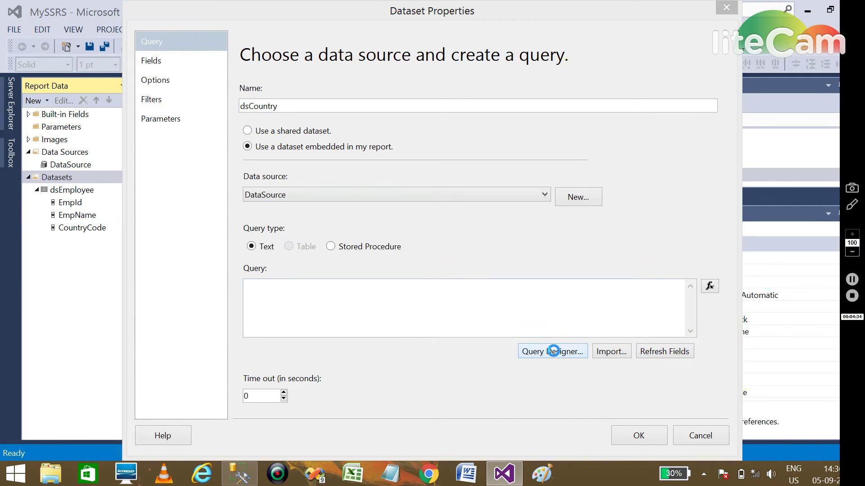
pyautogui.rightClick(269, 85)
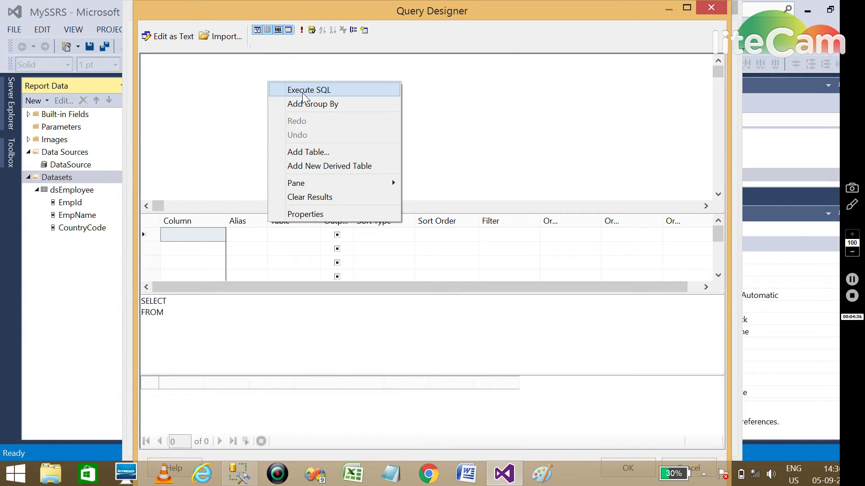
pyautogui.click(302, 153)
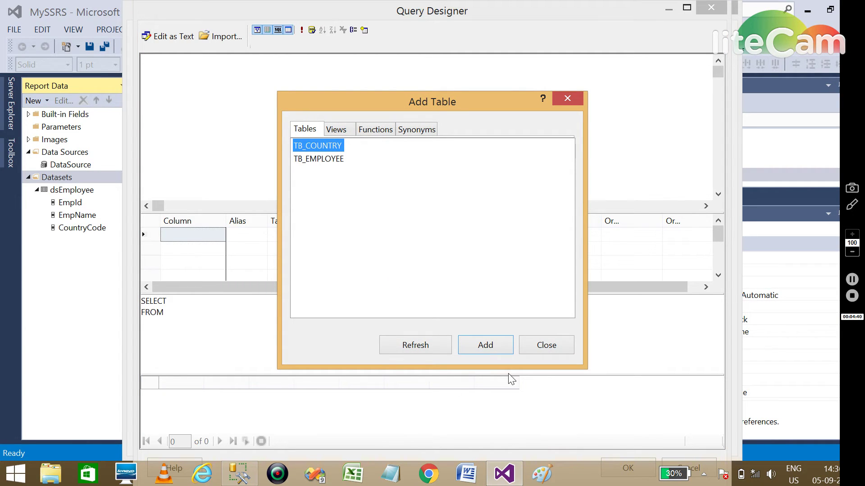
pyautogui.click(491, 349)
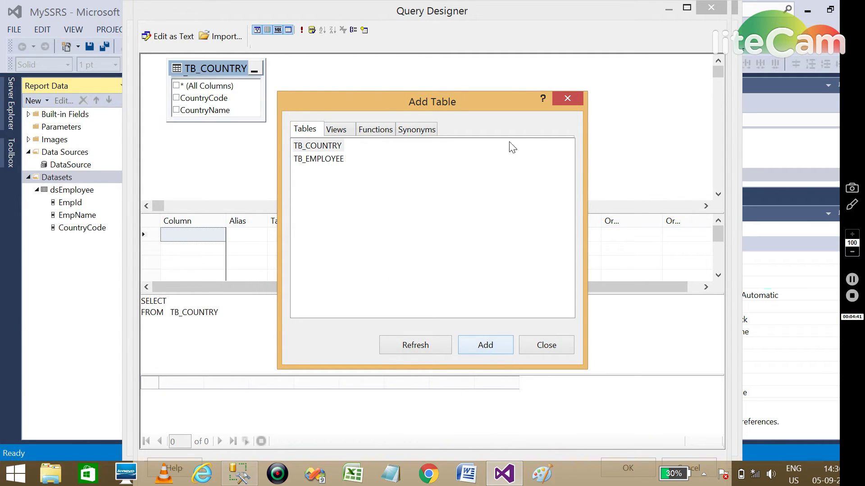
pyautogui.click(564, 98)
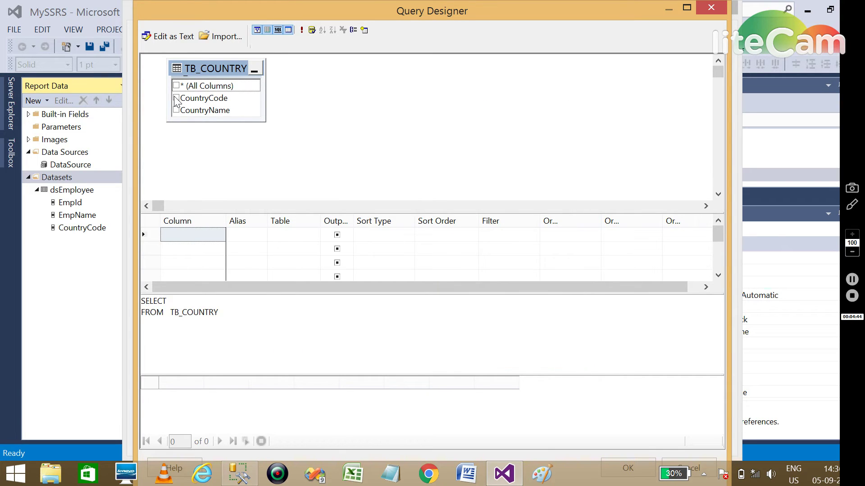
pyautogui.click(176, 98)
pyautogui.click(176, 110)
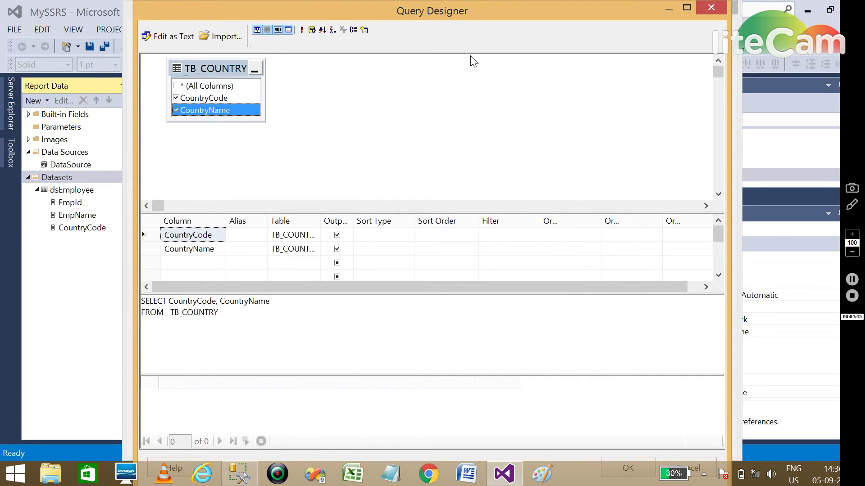
# Run the country query, enlarge its results for review, and accept the query and the dsCountry dataset
pyautogui.moveTo(452, 11)
pyautogui.mouseDown()
pyautogui.moveTo(476, 121)
pyautogui.moveTo(464, 128)
pyautogui.moveTo(448, 18)
pyautogui.mouseUp()
pyautogui.click(294, 54)
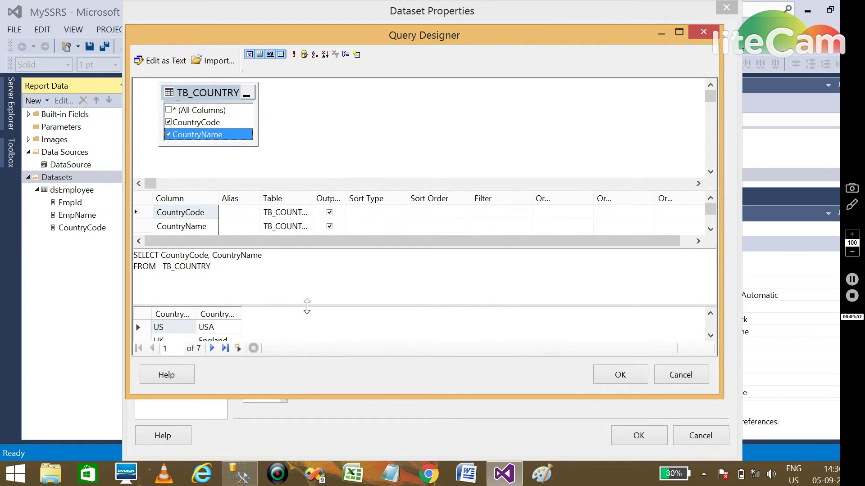
pyautogui.moveTo(307, 307); pyautogui.dragTo(304, 280)
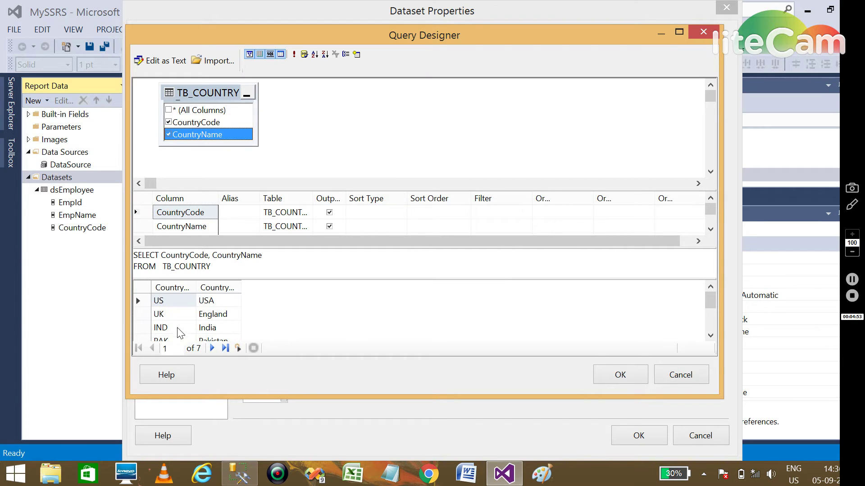
pyautogui.moveTo(196, 287); pyautogui.dragTo(227, 286)
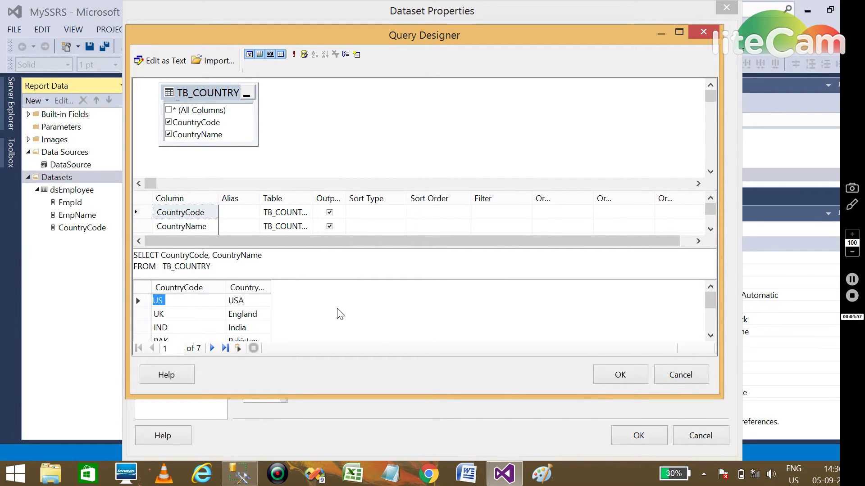
pyautogui.click(618, 377)
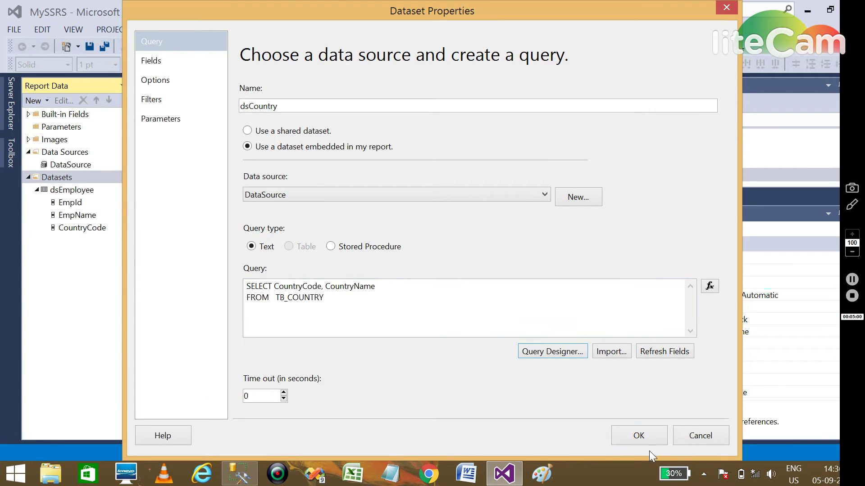
pyautogui.click(638, 439)
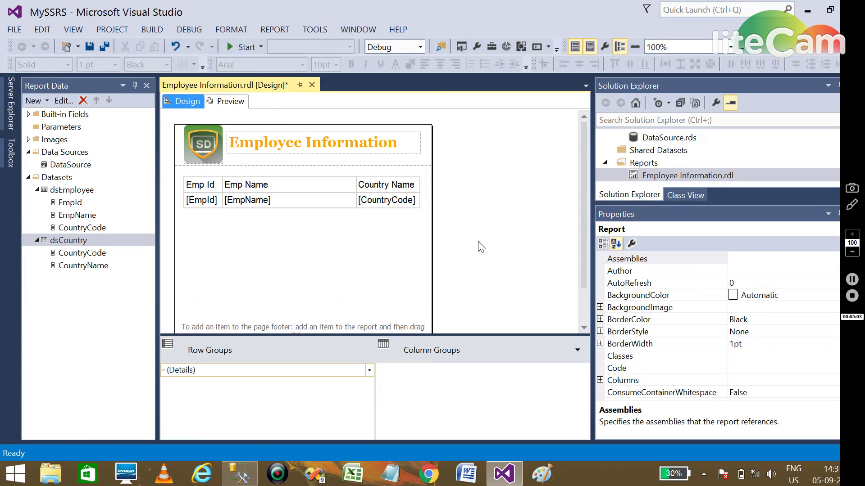
pyautogui.click(85, 228)
pyautogui.click(93, 254)
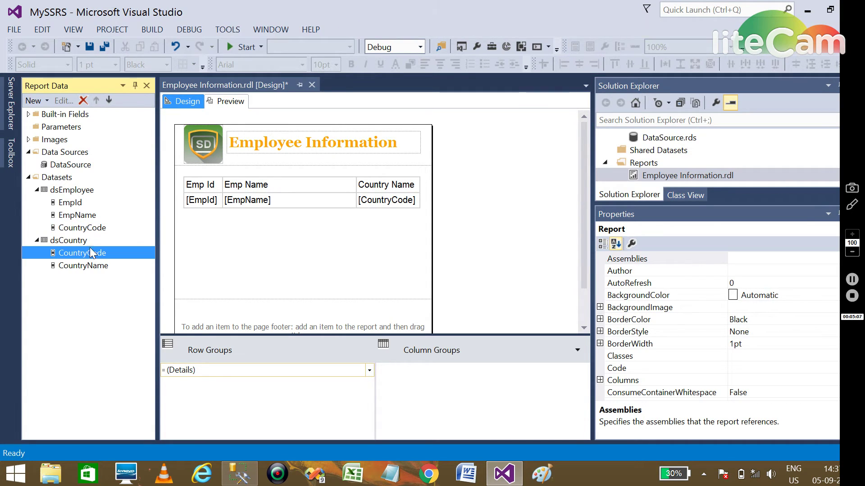
pyautogui.click(93, 230)
pyautogui.click(98, 255)
pyautogui.click(96, 266)
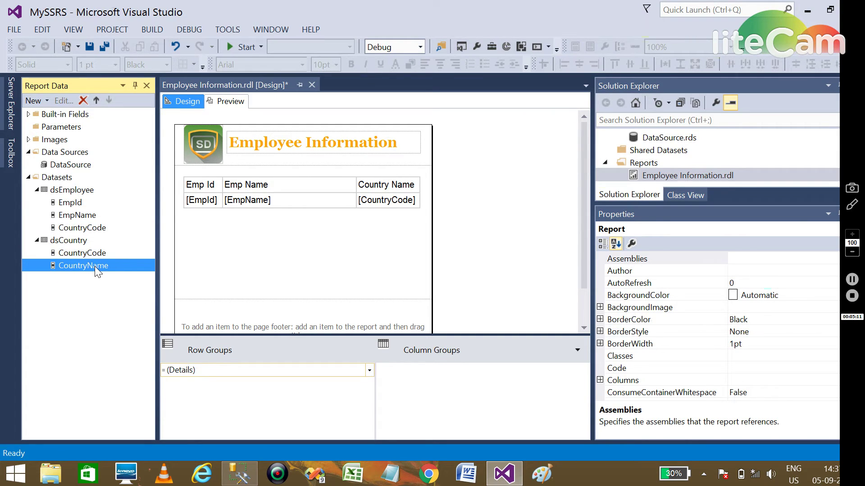
pyautogui.click(71, 241)
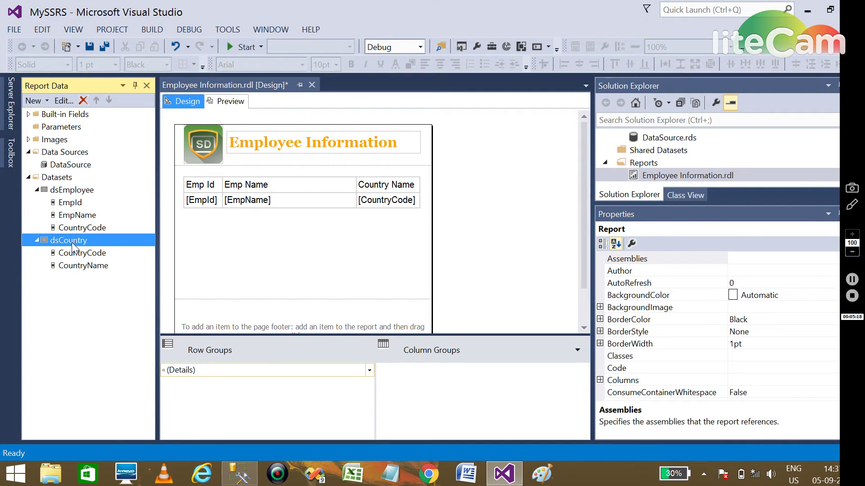
pyautogui.moveTo(387, 200)
pyautogui.click(388, 202)
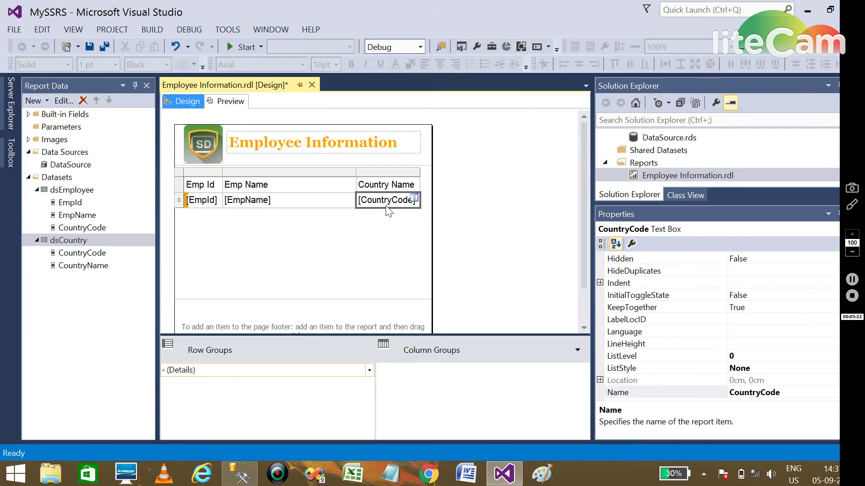
pyautogui.rightClick(386, 202)
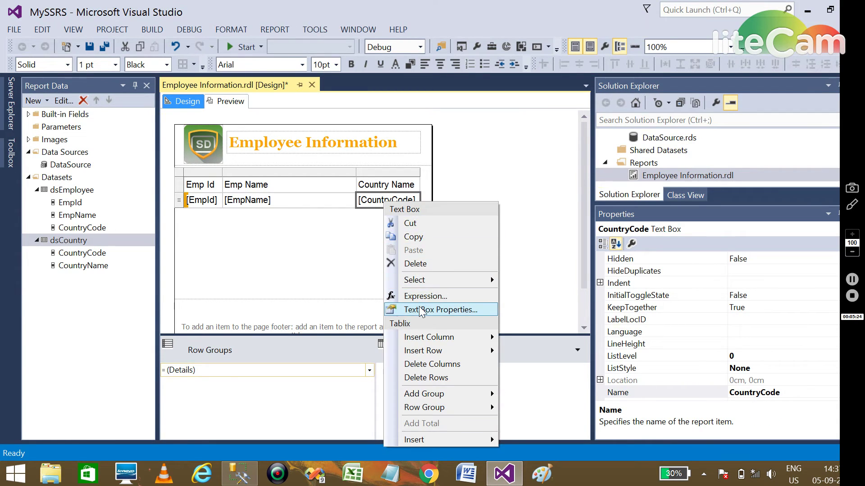
pyautogui.click(421, 310)
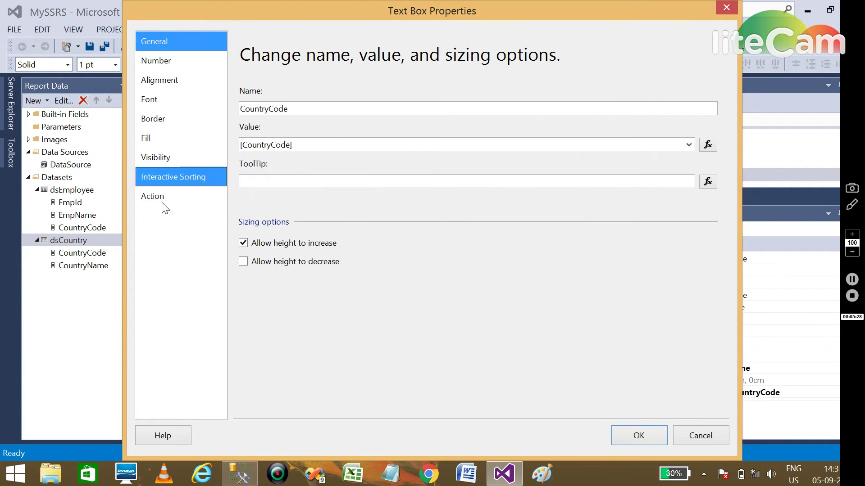
pyautogui.click(726, 8)
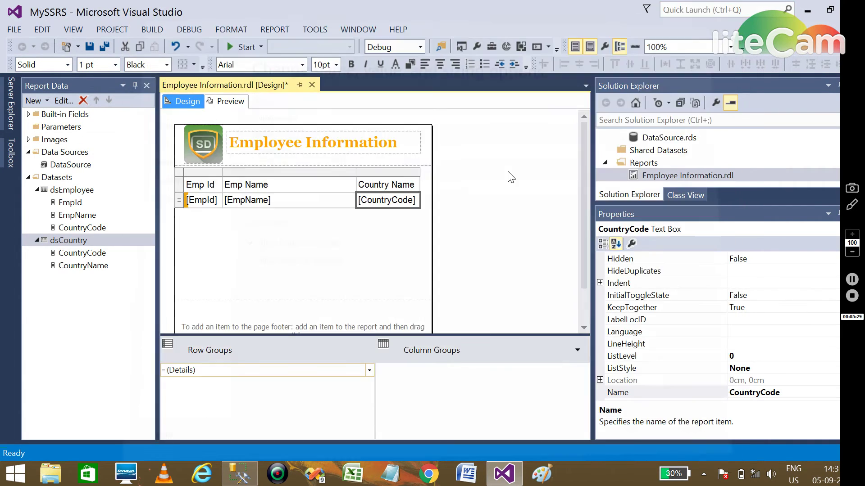
# Edit the value expression of the Country Name detail cell so it reads =LookUp(Fields!CountryCode.Value, with a trailing comma
pyautogui.rightClick(367, 201)
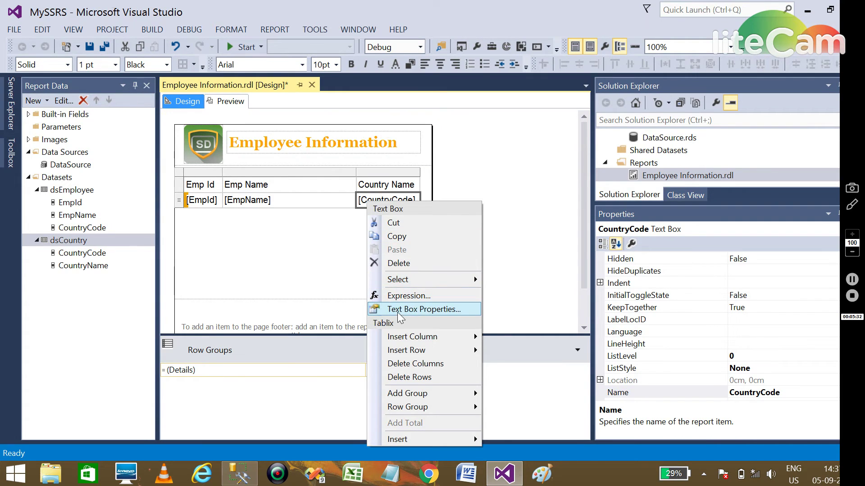
pyautogui.click(398, 298)
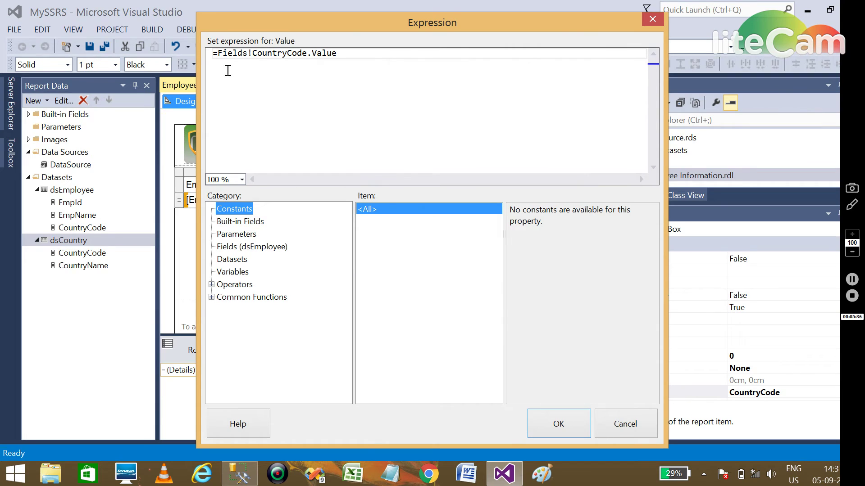
pyautogui.click(216, 55)
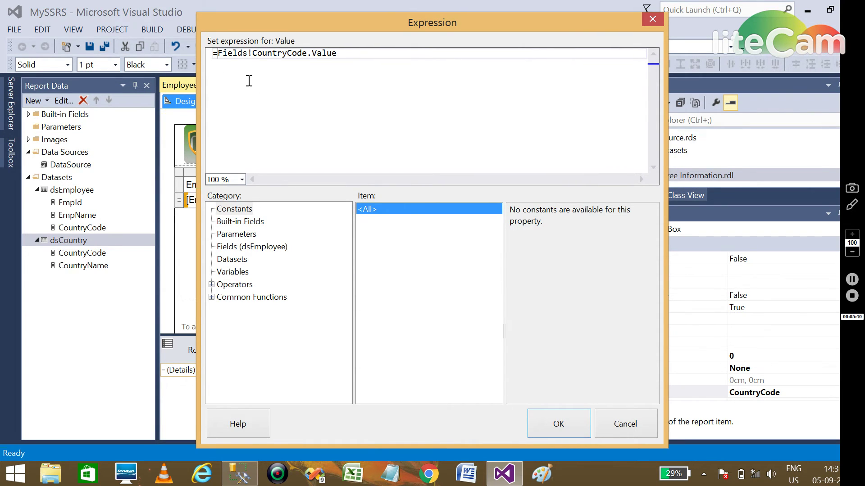
pyautogui.write('Look')
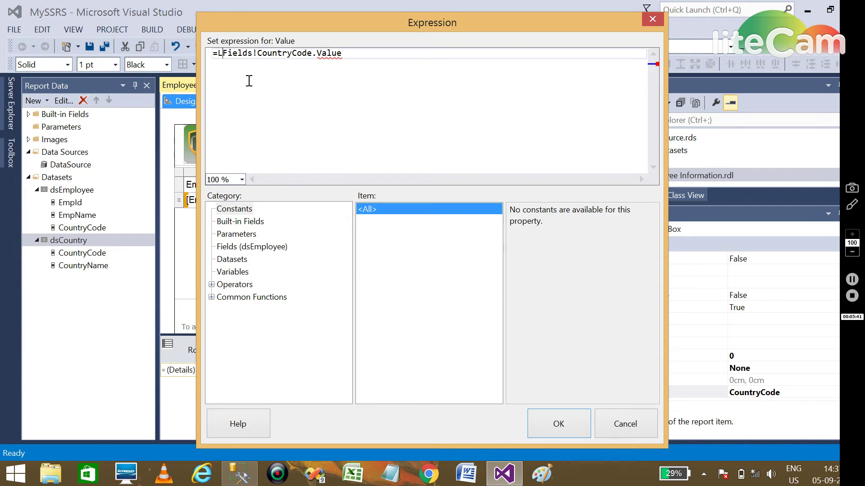
pyautogui.write('Up')
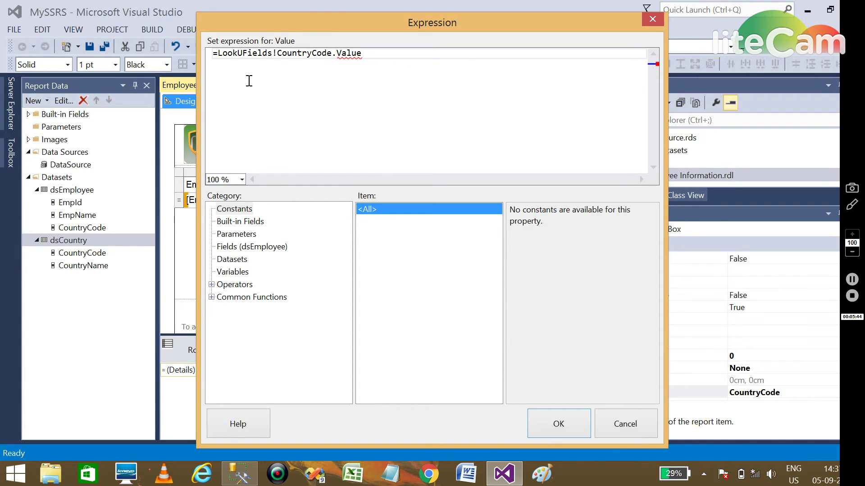
pyautogui.write('(')
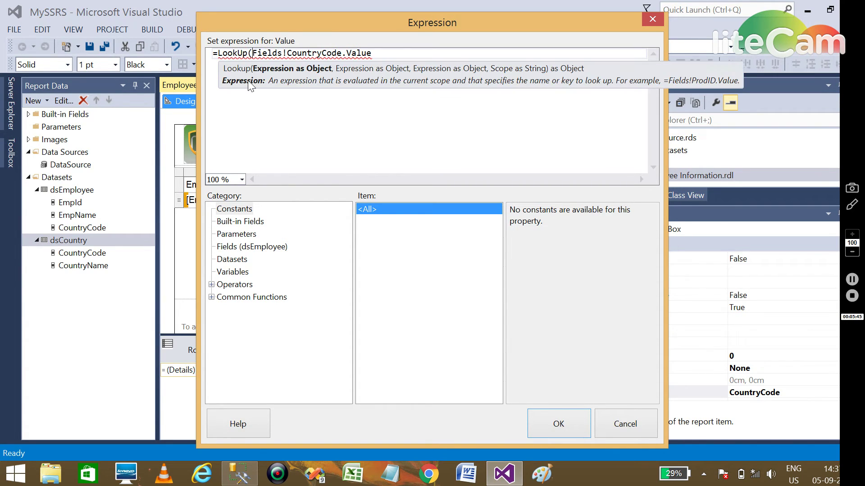
pyautogui.click(376, 53)
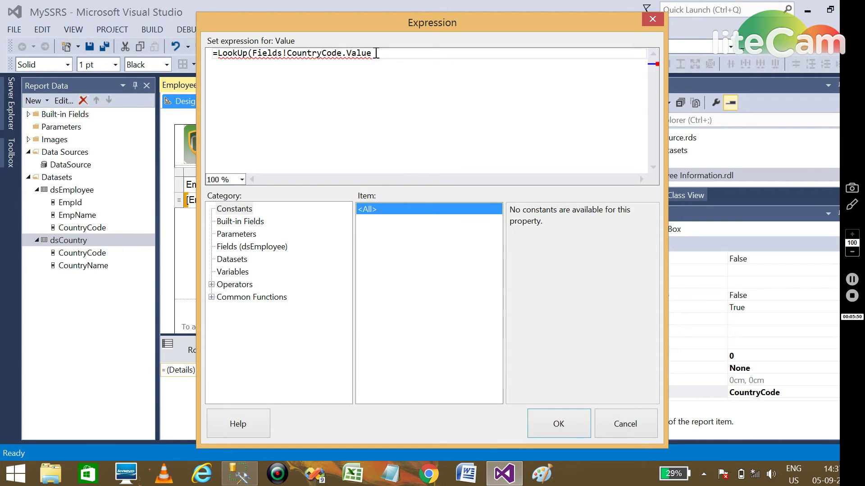
# Insert First(CountryCode) from the dsCountry dataset as the second LookUp argument
pyautogui.click(235, 250)
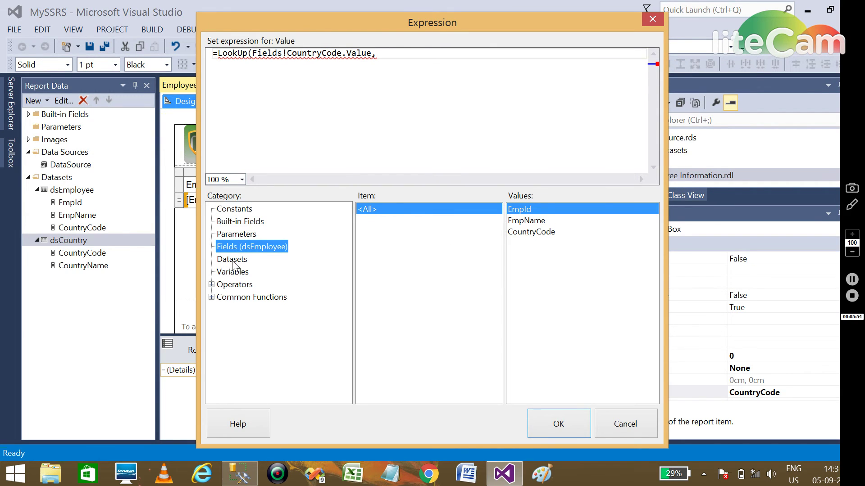
pyautogui.click(232, 262)
pyautogui.click(384, 222)
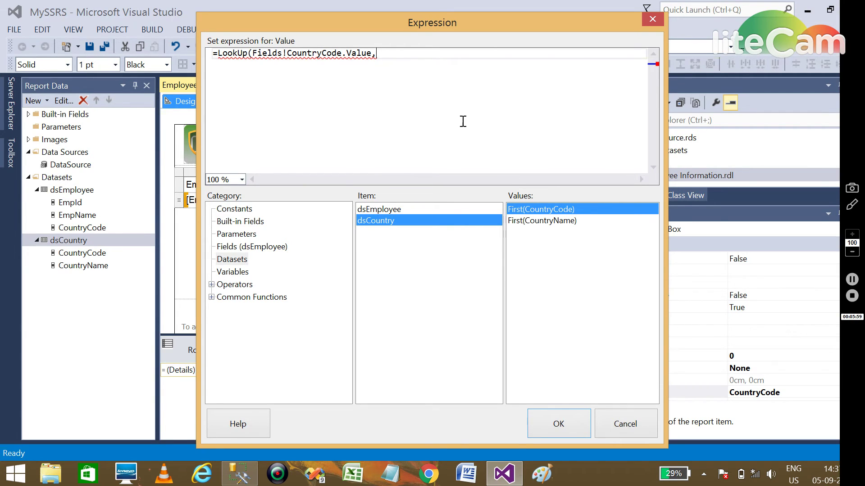
pyautogui.doubleClick(542, 213)
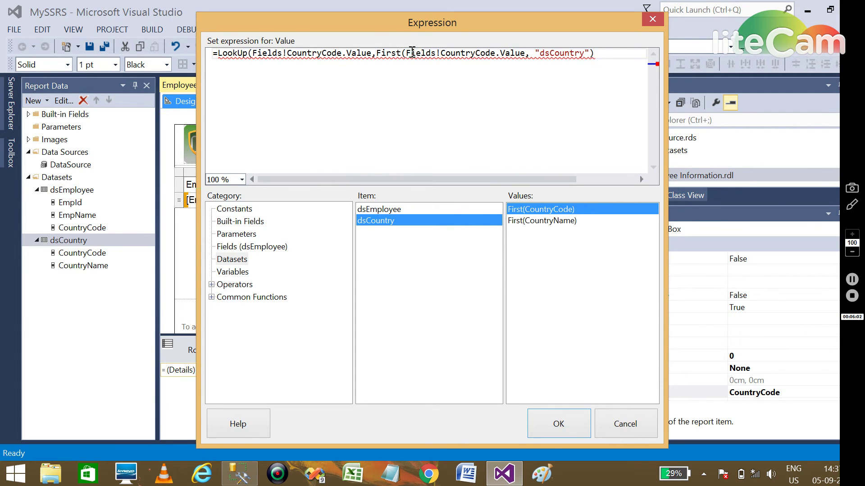
# Reduce the second LookUp argument to Fields!CountryCode.Value without First( and the dsCountry scope, add a comma, and place it on its own line
pyautogui.moveTo(406, 53); pyautogui.dragTo(378, 55)
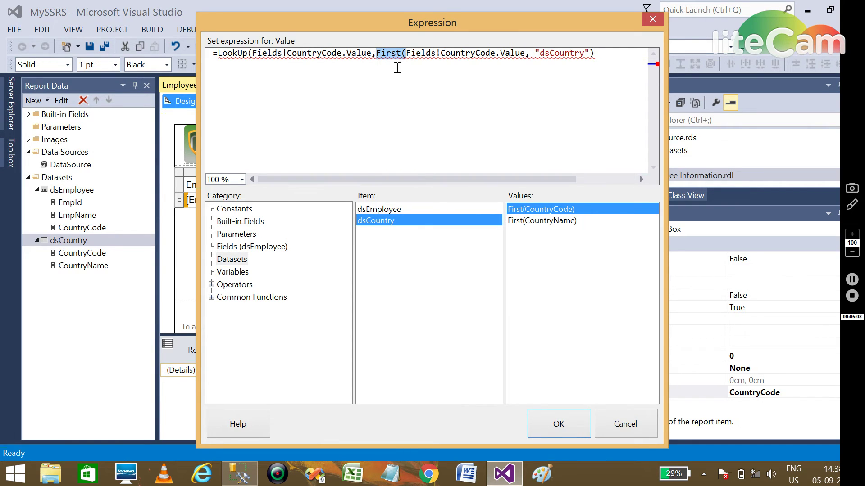
pyautogui.press('Delete')
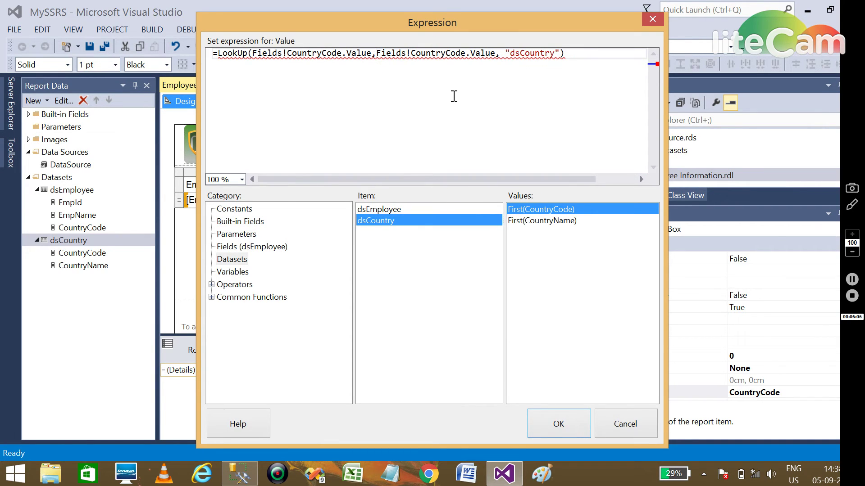
pyautogui.moveTo(498, 54); pyautogui.dragTo(570, 53)
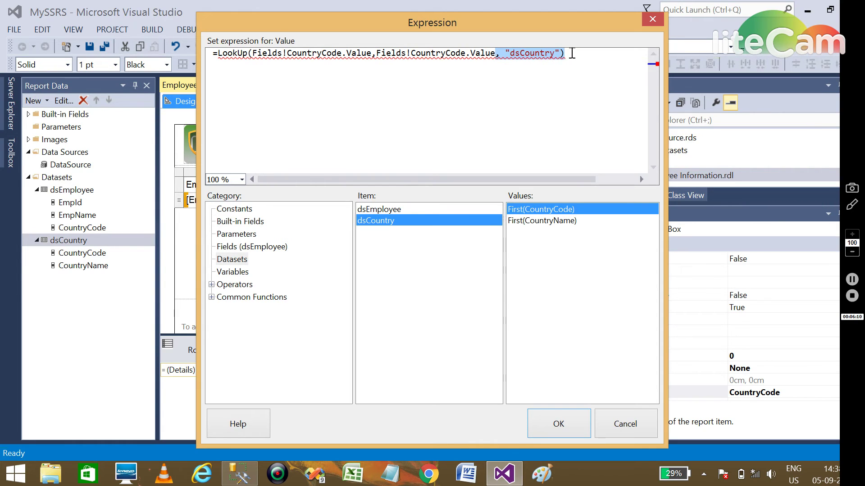
pyautogui.write('.')
pyautogui.press('BackSpace')
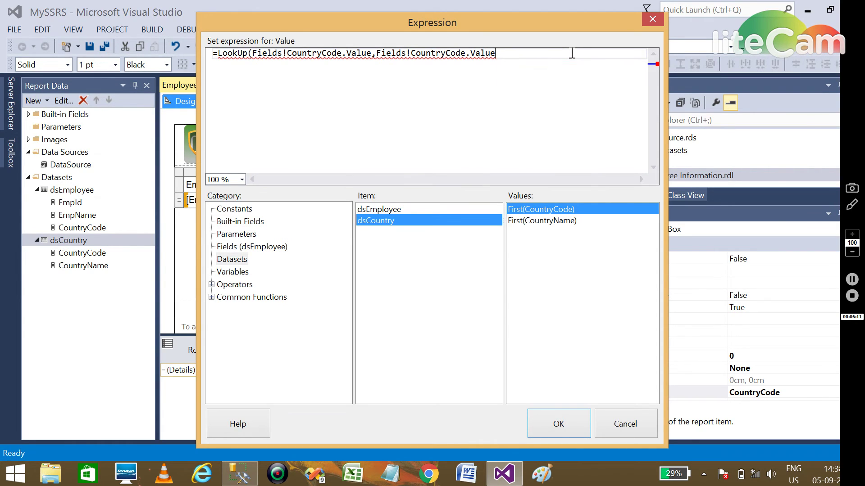
pyautogui.write(',')
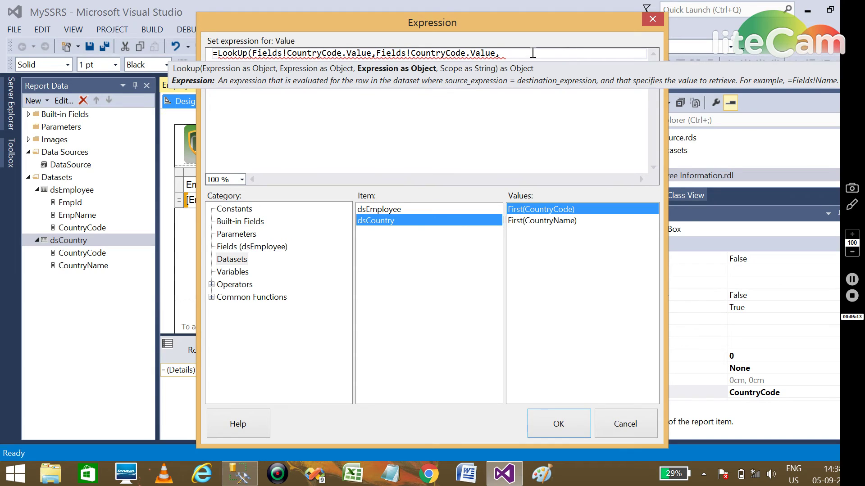
pyautogui.click(380, 53)
pyautogui.press('Return')
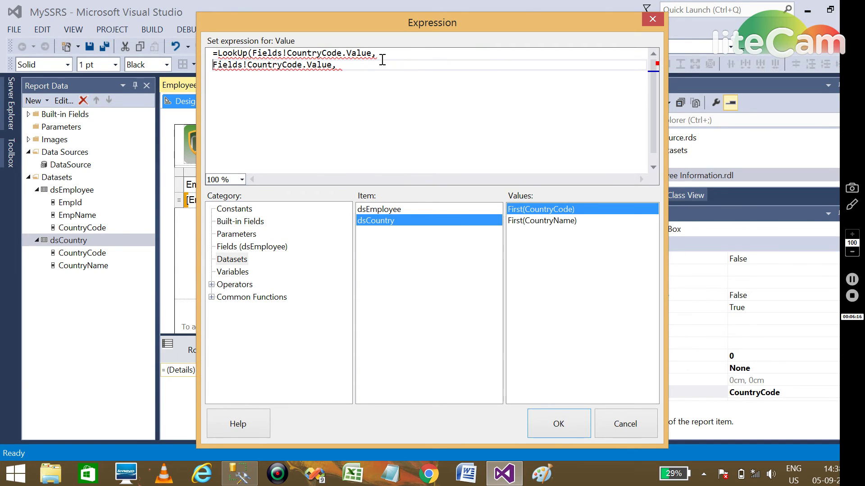
# Insert First(CountryName) from dsCountry into the LookUp and remove First(, leaving Fields!CountryName.Value, "dsCountry") as the closing arguments
pyautogui.doubleClick(528, 221)
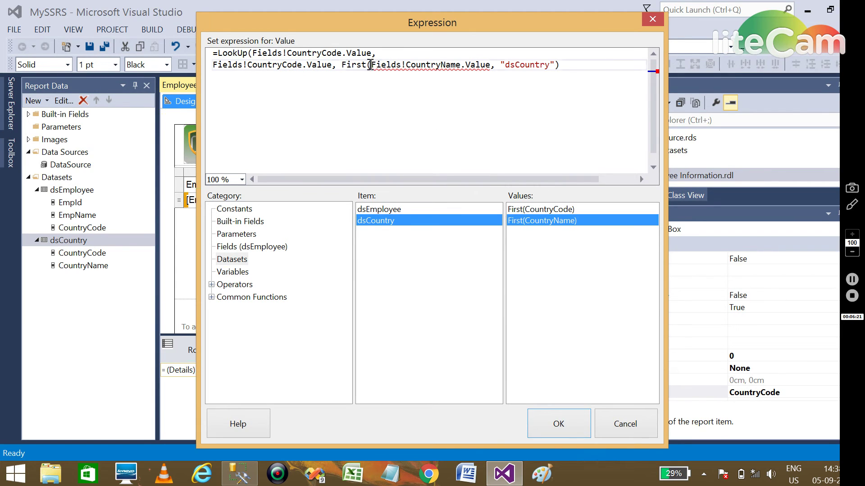
pyautogui.moveTo(367, 65); pyautogui.dragTo(341, 64)
pyautogui.press('Delete')
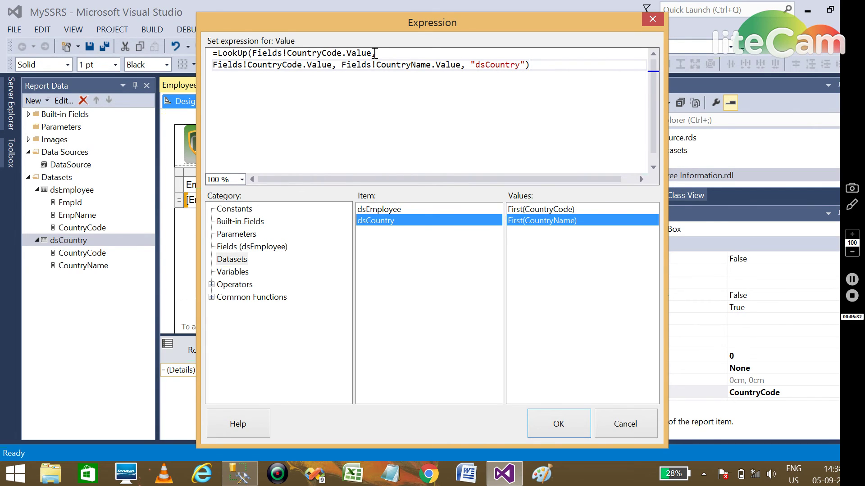
# Review the source, destination and result field arguments of the LookUp and accept the expression for the Country Name detail cell
pyautogui.moveTo(379, 53); pyautogui.dragTo(255, 54)
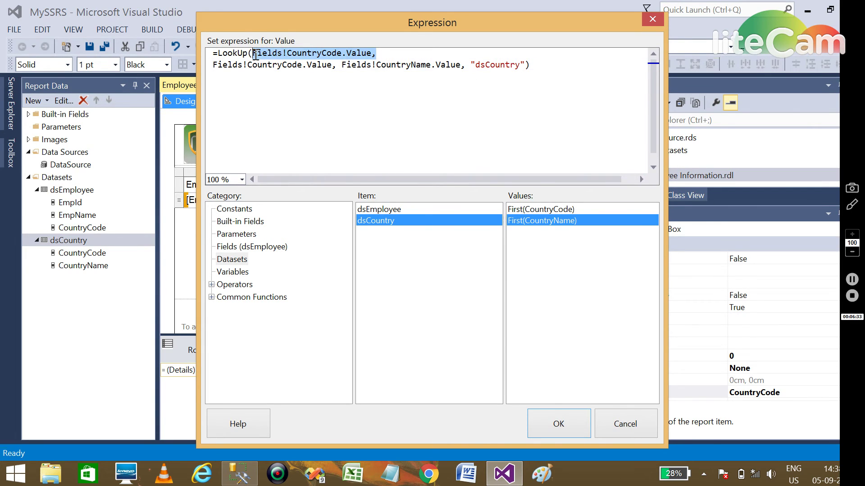
pyautogui.click(294, 96)
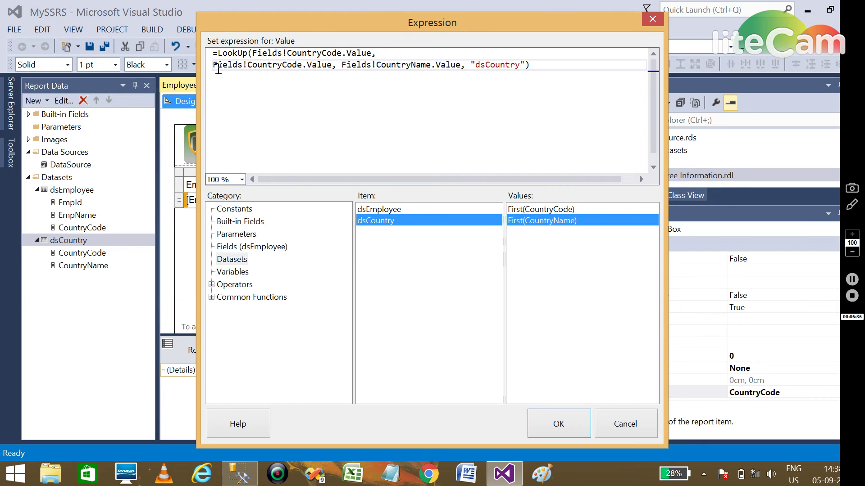
pyautogui.moveTo(213, 65); pyautogui.dragTo(334, 67)
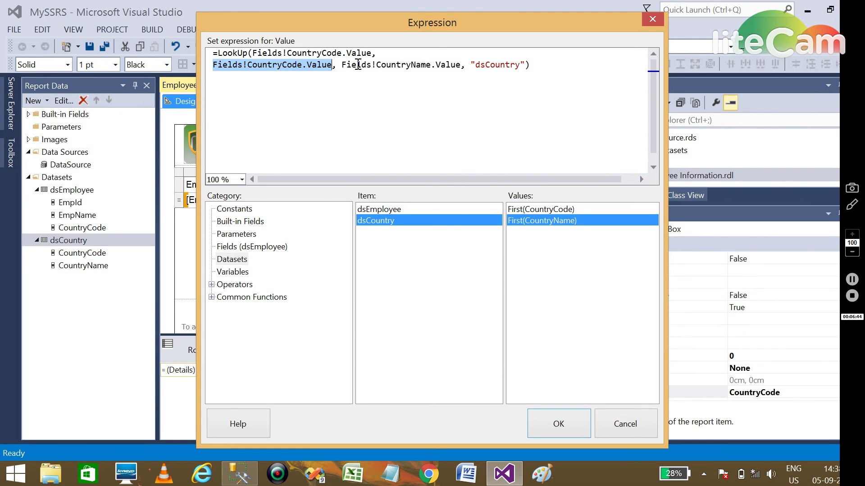
pyautogui.click(356, 66)
pyautogui.moveTo(342, 64); pyautogui.dragTo(460, 72)
pyautogui.click(496, 69)
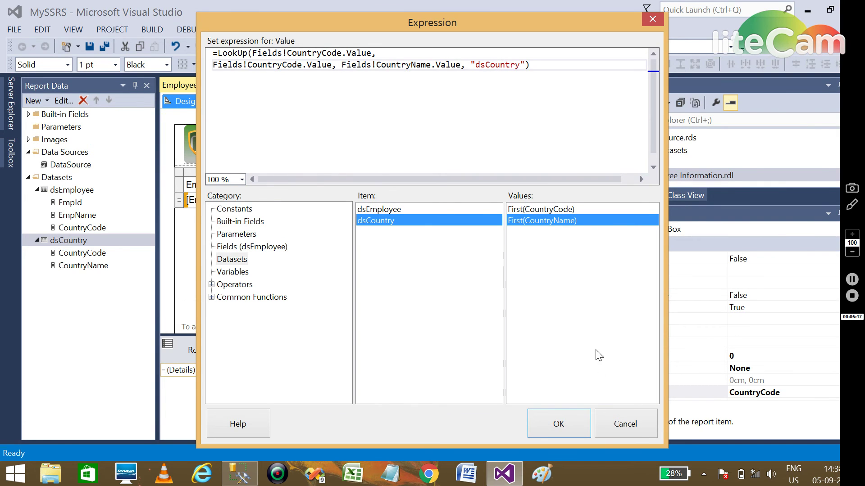
pyautogui.click(557, 423)
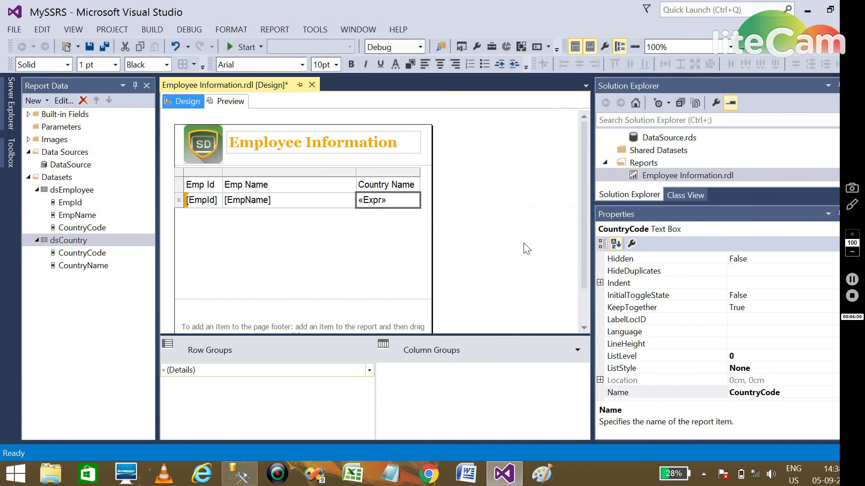
# Preview the Employee Information report to check the Country Name values, and return to the report design
pyautogui.click(525, 249)
pyautogui.click(230, 102)
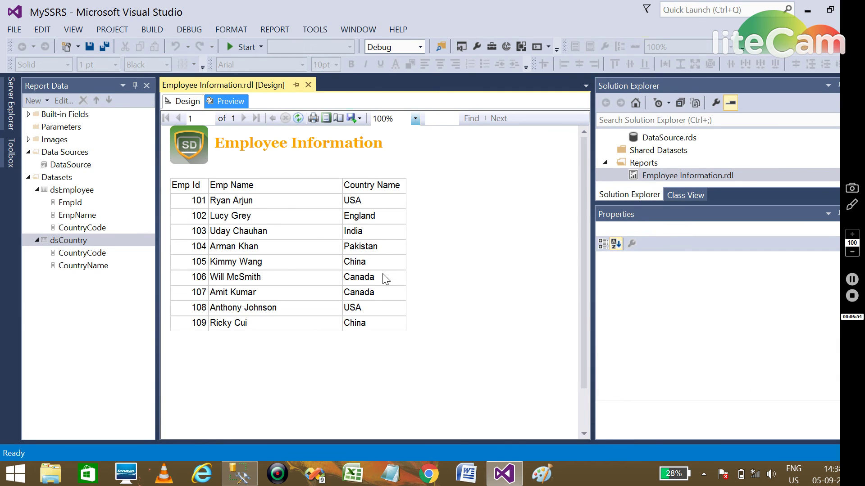
pyautogui.click(187, 101)
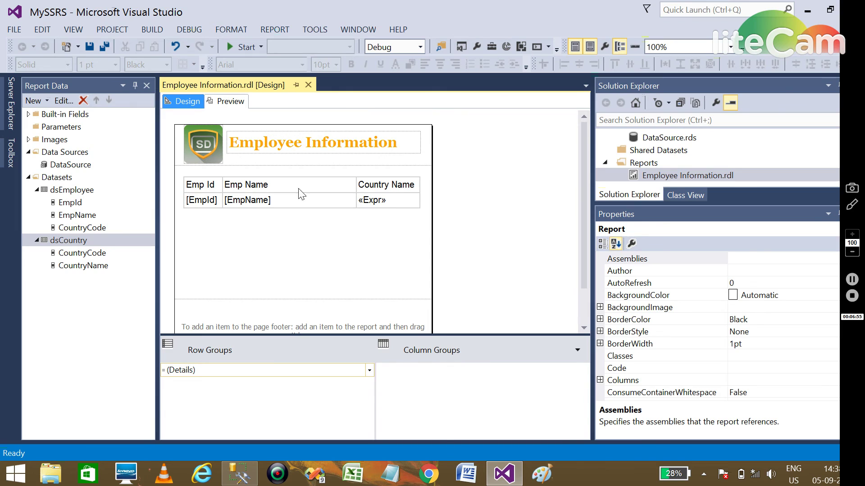
# Widen the Country Name column to the right edge of the report body and check the layout in a preview
pyautogui.click(418, 185)
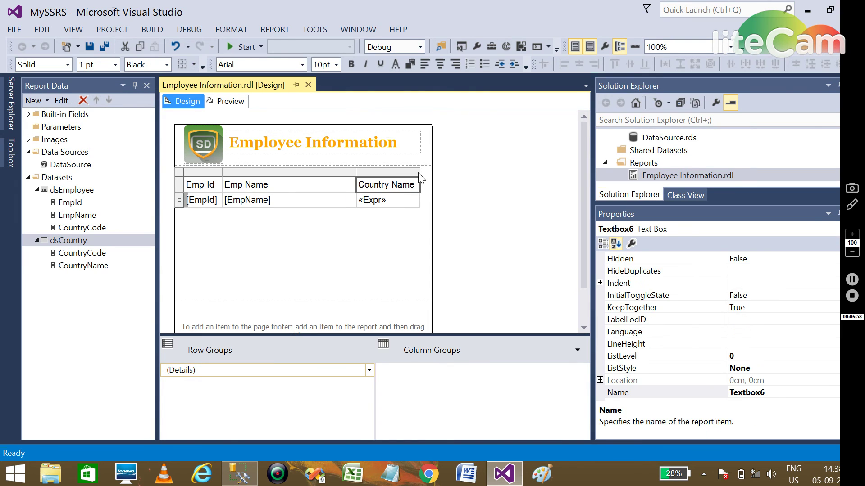
pyautogui.moveTo(420, 170); pyautogui.dragTo(425, 171)
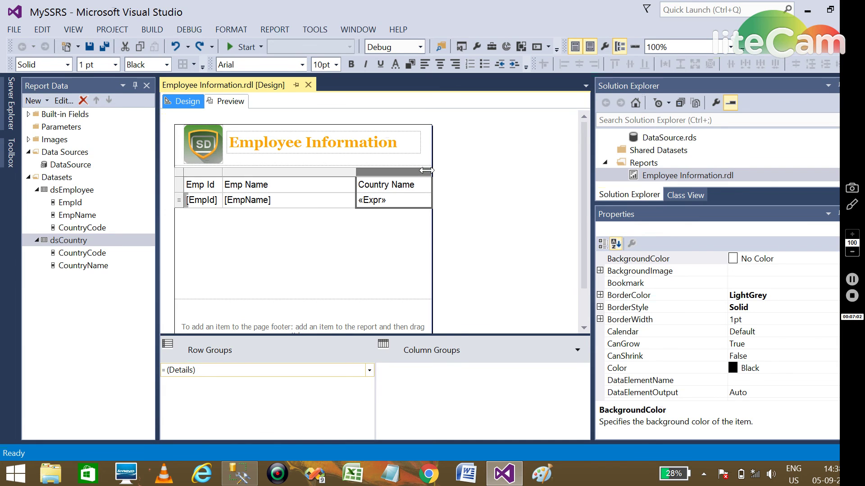
pyautogui.click(477, 188)
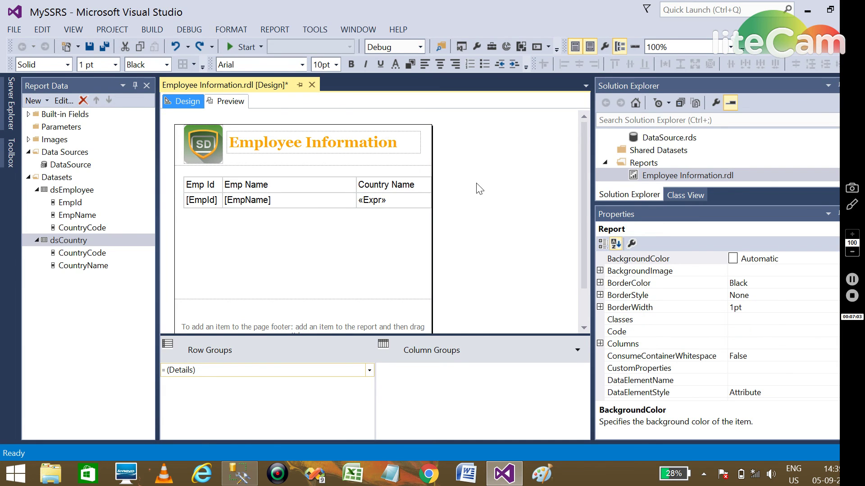
pyautogui.click(230, 101)
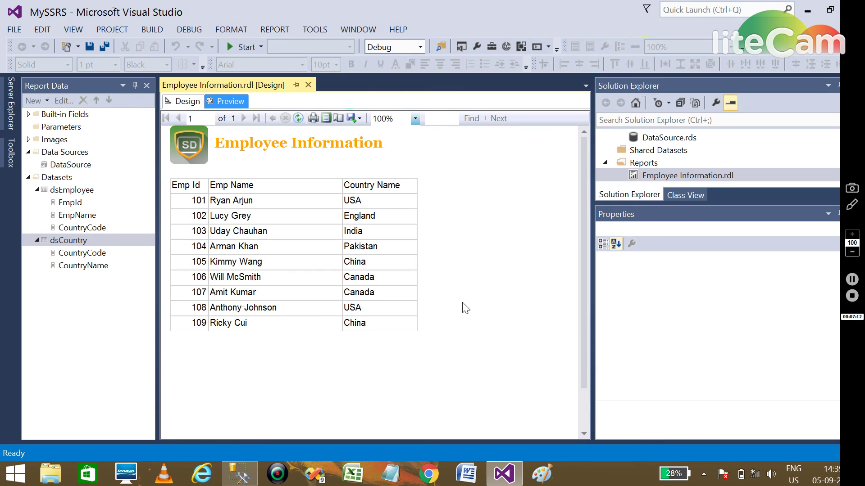
pyautogui.click(186, 102)
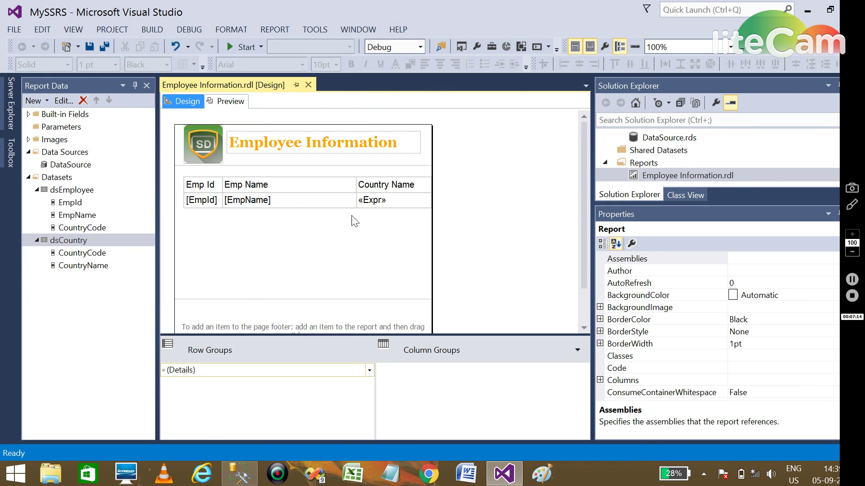
# Insert a new table column to the right of the Country Name column
pyautogui.click(366, 183)
pyautogui.click(373, 173)
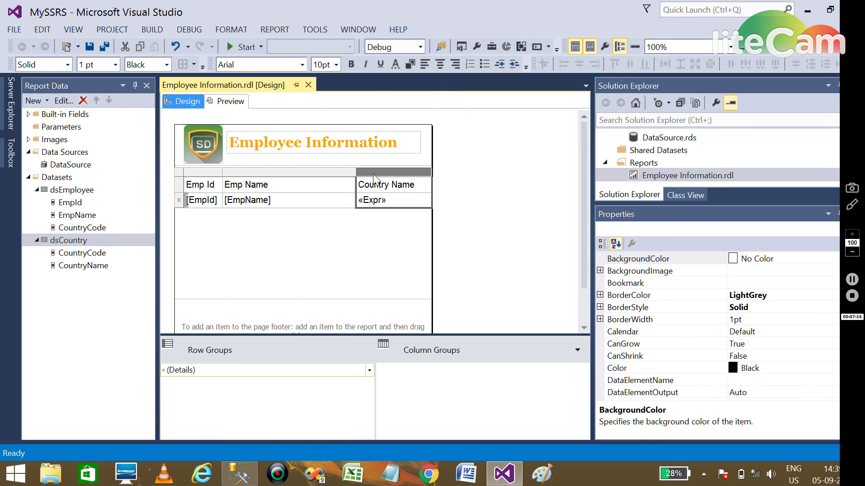
pyautogui.rightClick(373, 174)
pyautogui.moveTo(453, 182)
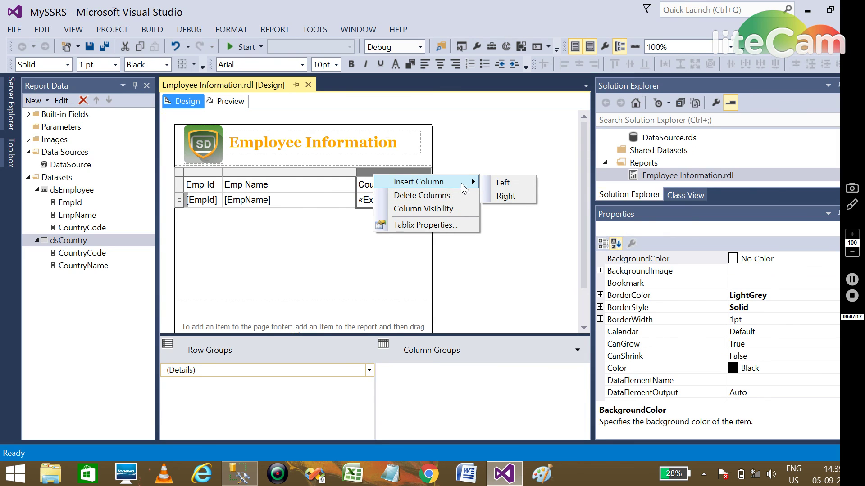
pyautogui.click(503, 201)
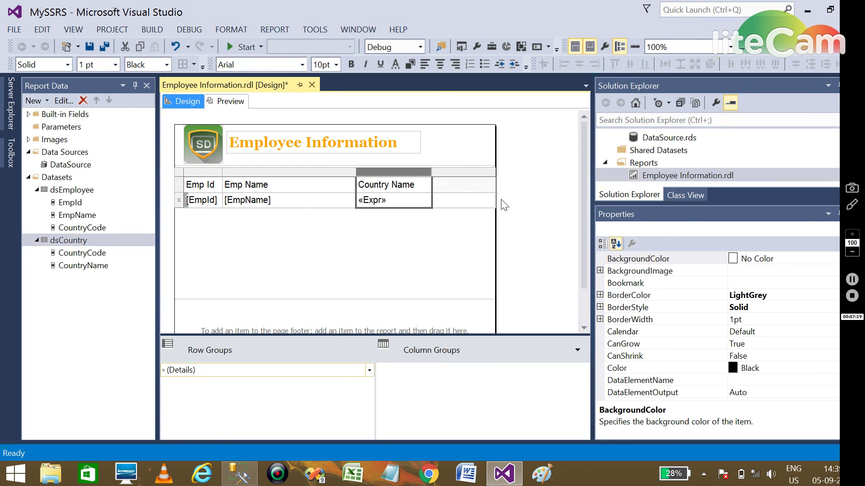
# Assign the CountryCode field to the empty column's detail cell and preview the report to compare codes with country names
pyautogui.click(454, 186)
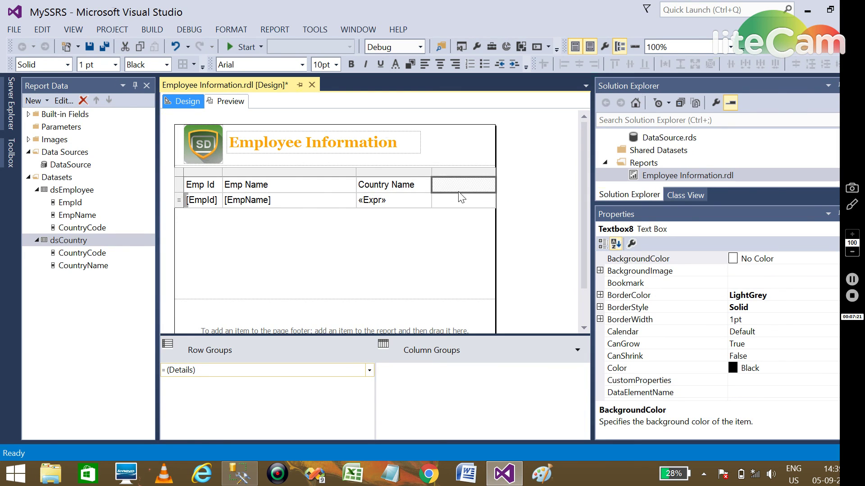
pyautogui.click(479, 201)
pyautogui.click(489, 199)
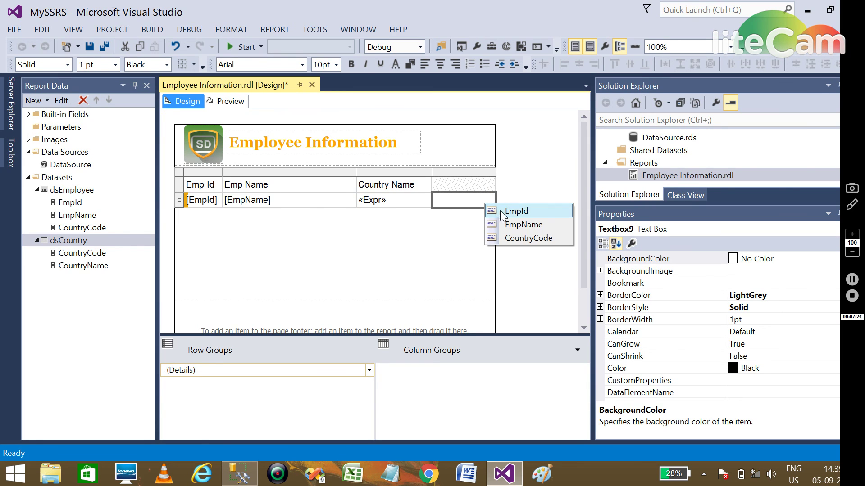
pyautogui.click(510, 236)
pyautogui.click(470, 232)
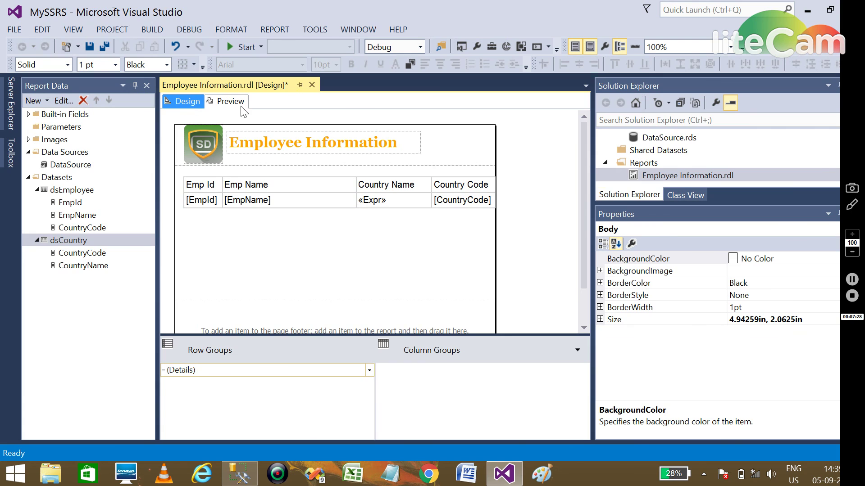
pyautogui.click(217, 100)
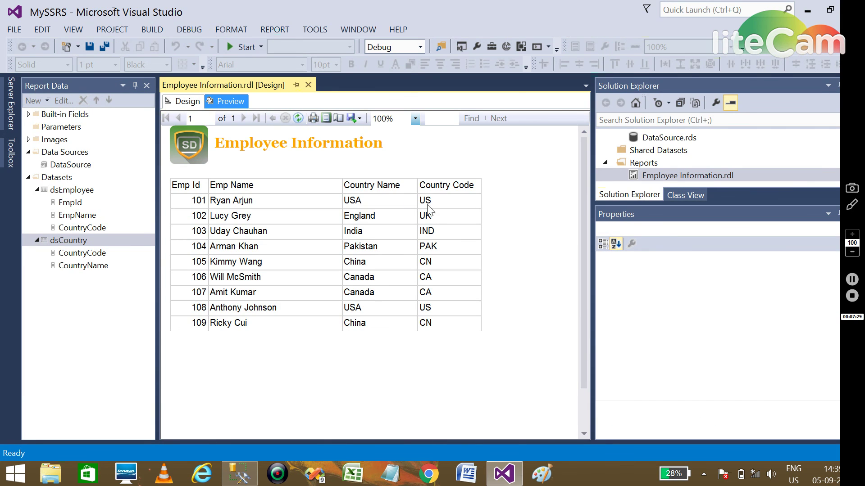